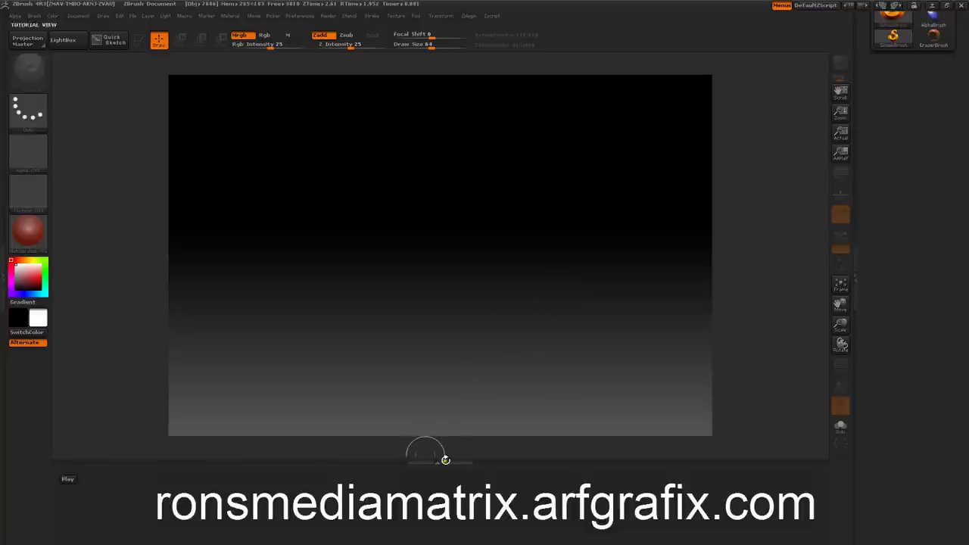
# - Collapse the bottom tray and clear the leftover red object off the canvas with Ctrl+N
pyautogui.click(438, 461)
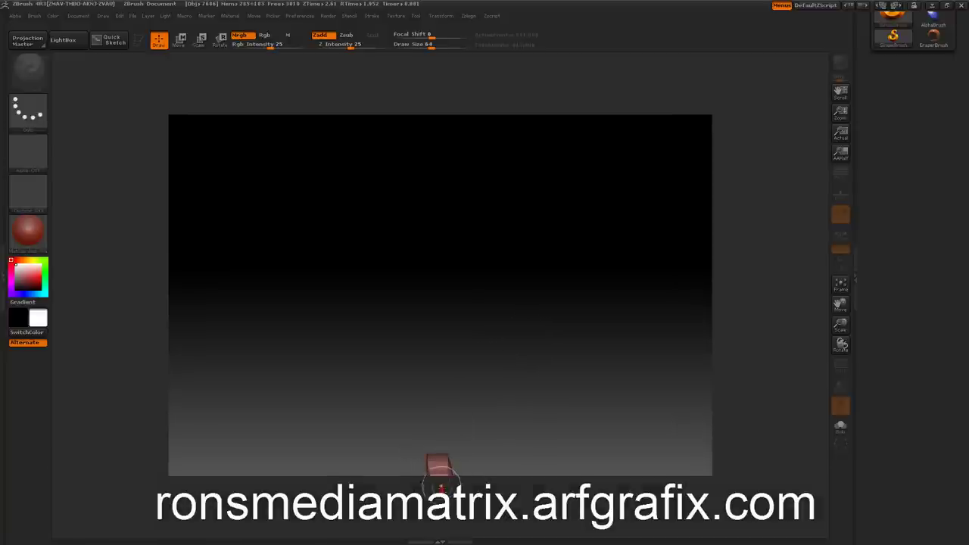
pyautogui.hotkey('ctrl', 'n')
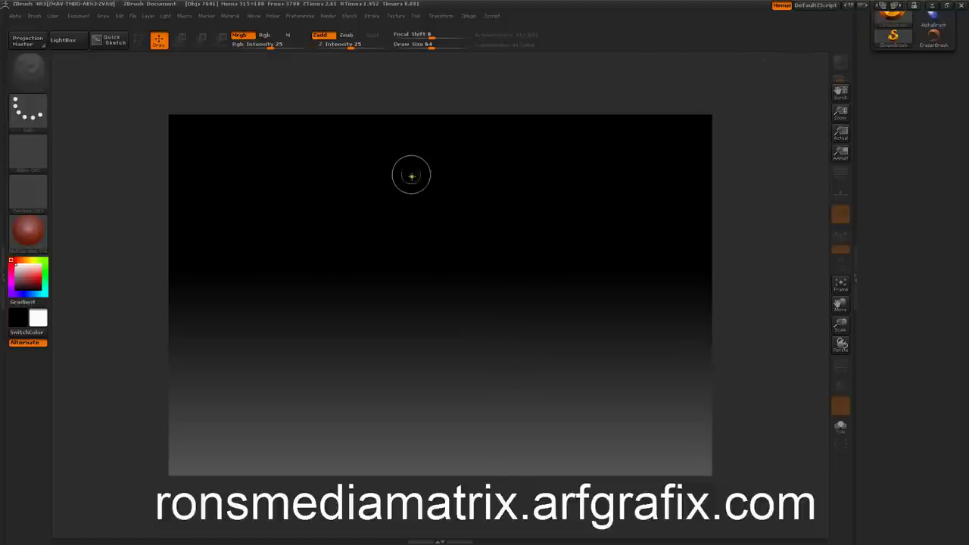
pyautogui.click(77, 16)
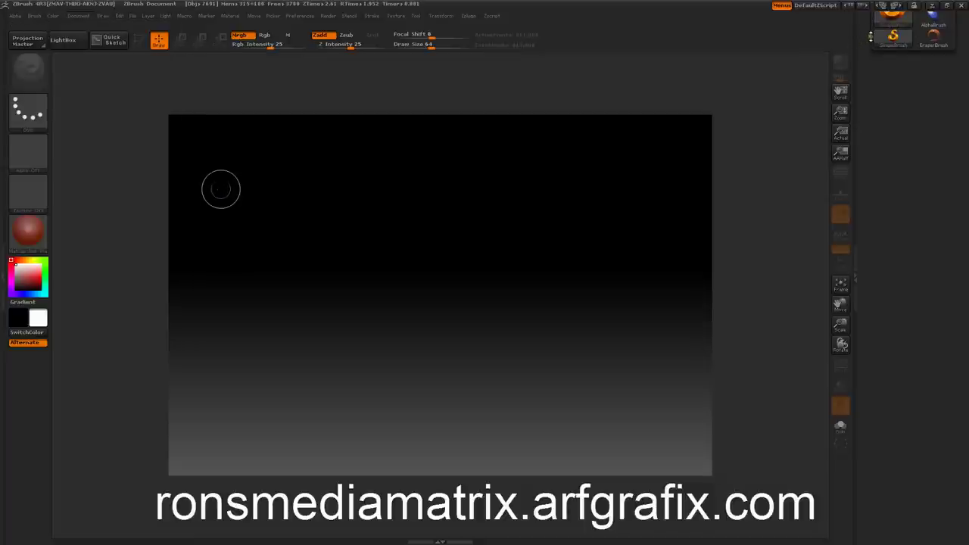
# - Draw a Circle3D primitive on the canvas and enter Edit mode
pyautogui.click(893, 117)
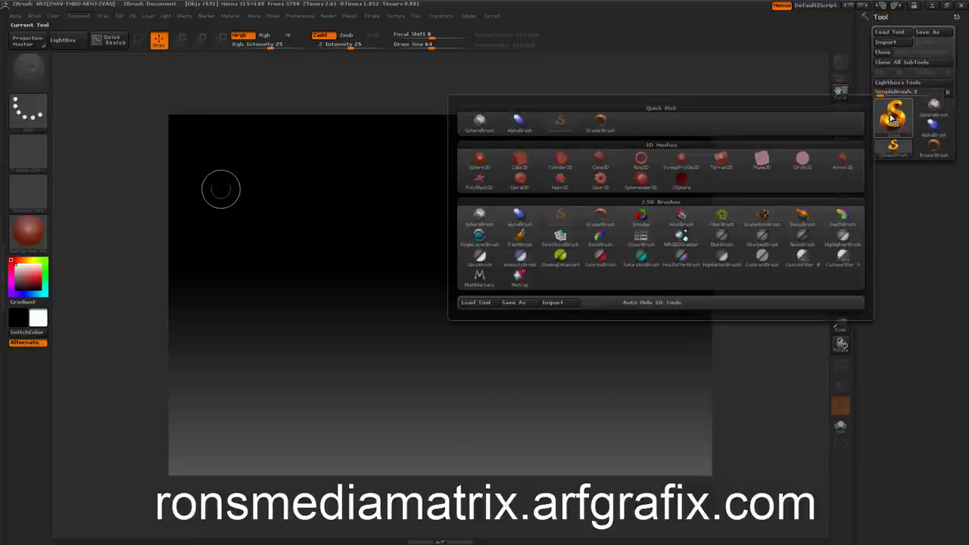
pyautogui.moveTo(800, 158)
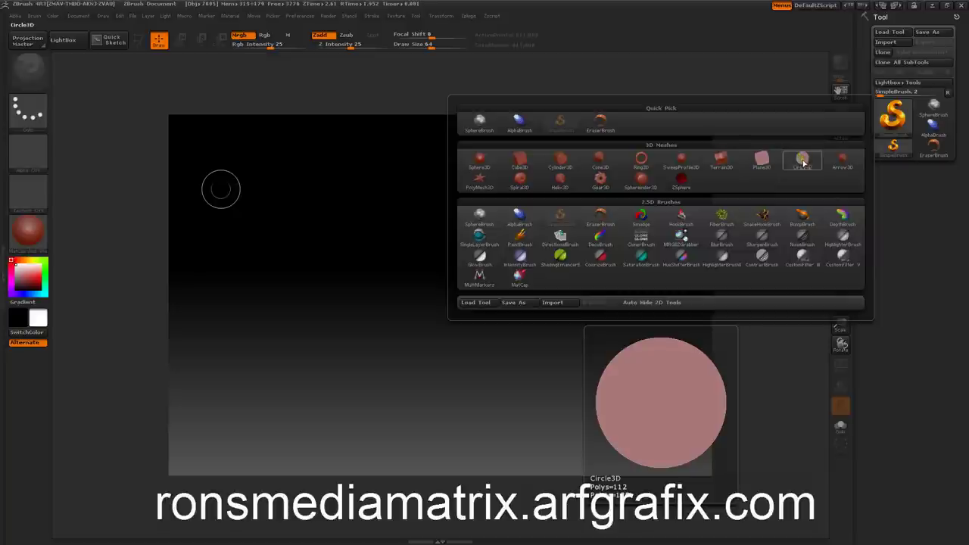
pyautogui.click(804, 163)
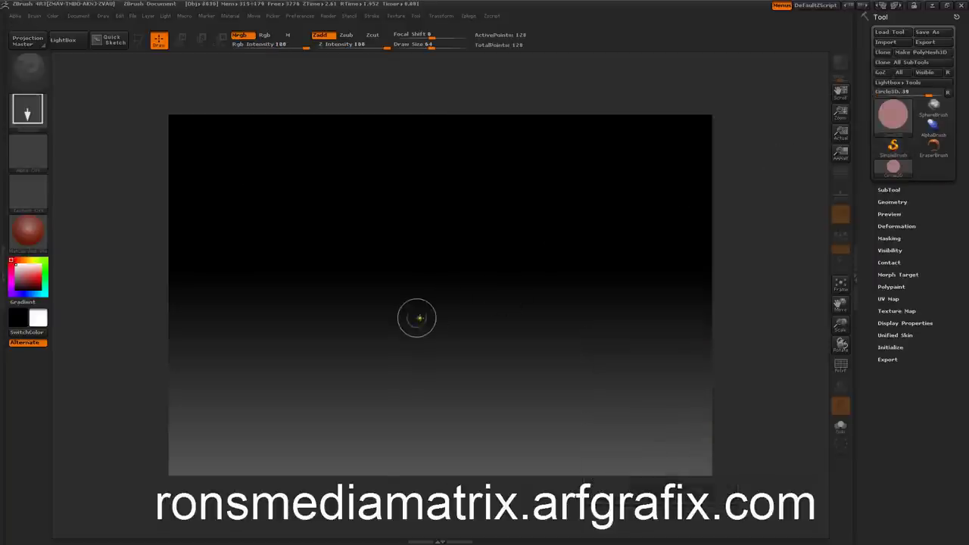
pyautogui.moveTo(433, 294)
pyautogui.mouseDown()
pyautogui.moveTo(462, 351)
pyautogui.moveTo(524, 412)
pyautogui.moveTo(535, 437)
pyautogui.mouseUp()
pyautogui.press('t')
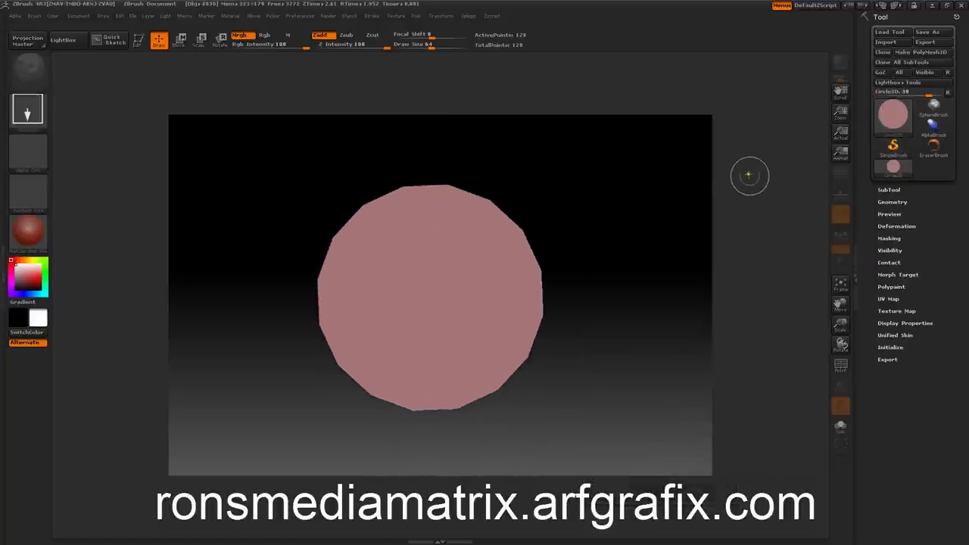
# - In Tool > Initialize, set HDivide to 3 and VDivide to 3
pyautogui.click(884, 347)
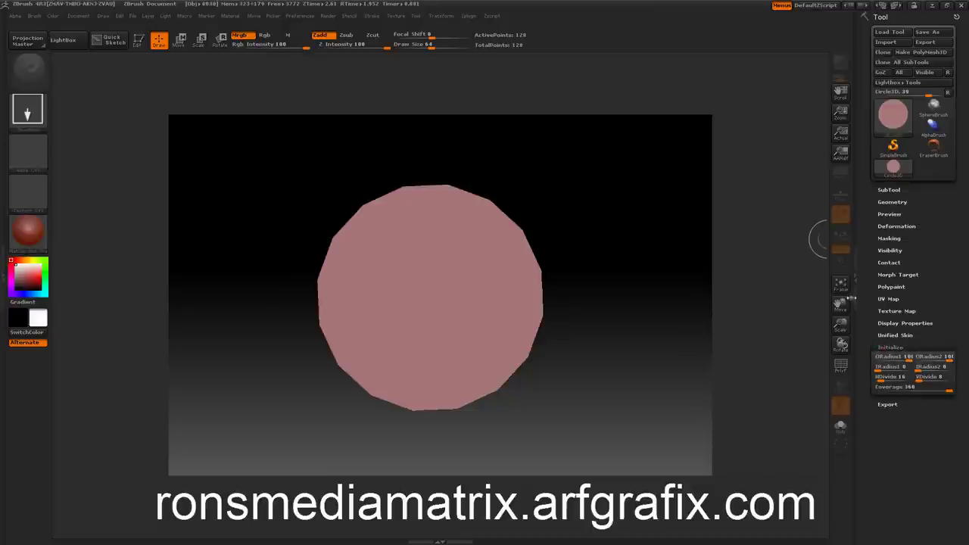
pyautogui.click(886, 388)
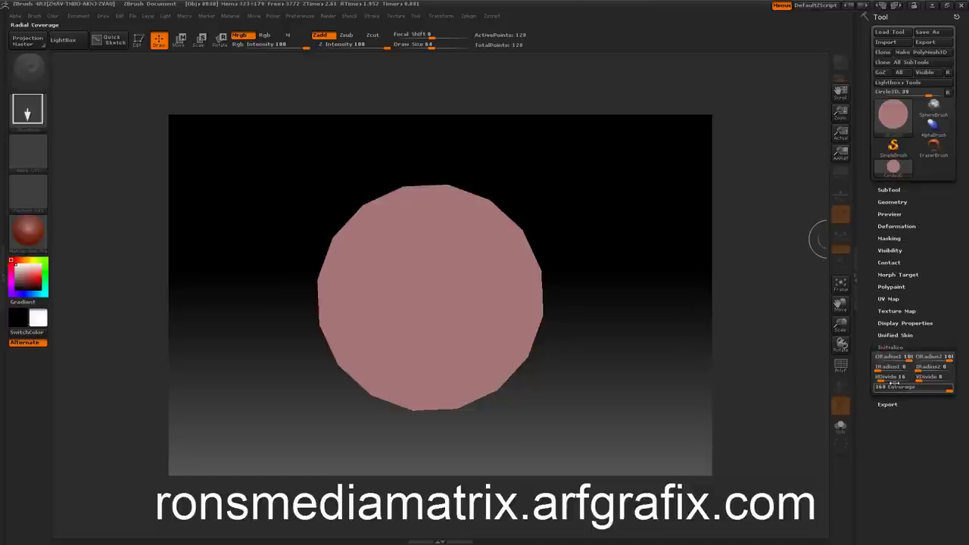
pyautogui.click(893, 377)
pyautogui.write('3')
pyautogui.press('Return')
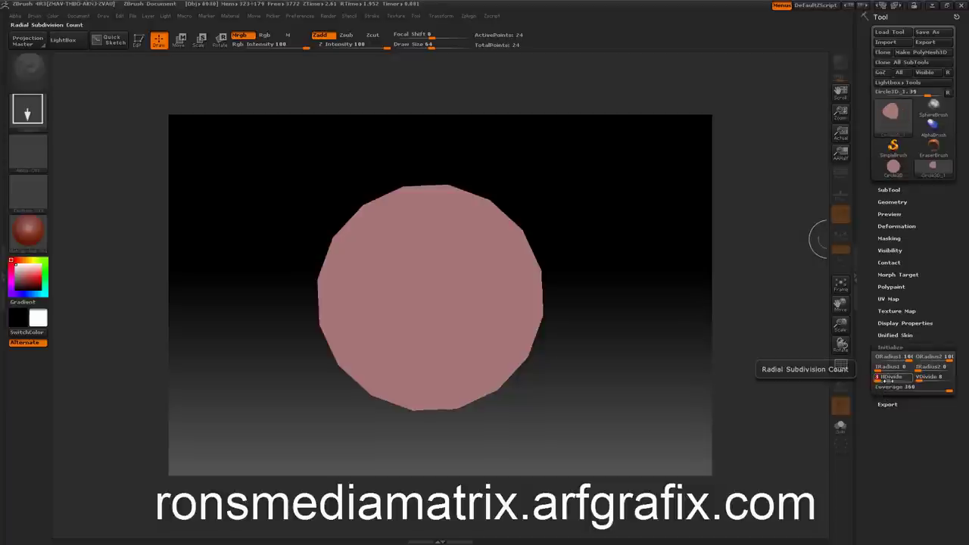
pyautogui.click(919, 377)
pyautogui.write('3')
pyautogui.press('Return')
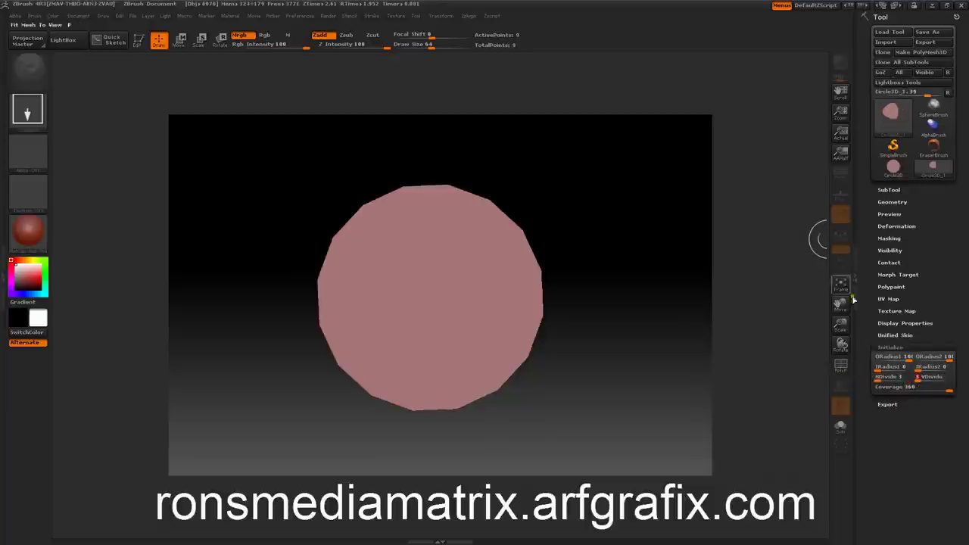
# - Rotate the triangle point-down and turn on Polyframe edges and the floor grid
pyautogui.click(138, 39)
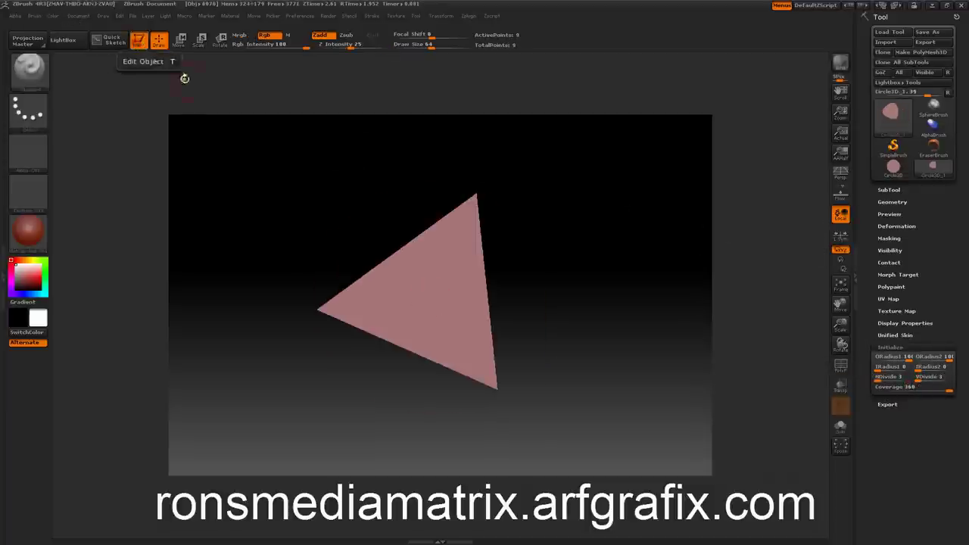
pyautogui.moveTo(614, 219)
pyautogui.mouseDown()
pyautogui.moveTo(582, 234)
pyautogui.moveTo(608, 230)
pyautogui.moveTo(596, 205)
pyautogui.moveTo(629, 232)
pyautogui.moveTo(611, 235)
pyautogui.moveTo(601, 222)
pyautogui.mouseUp()
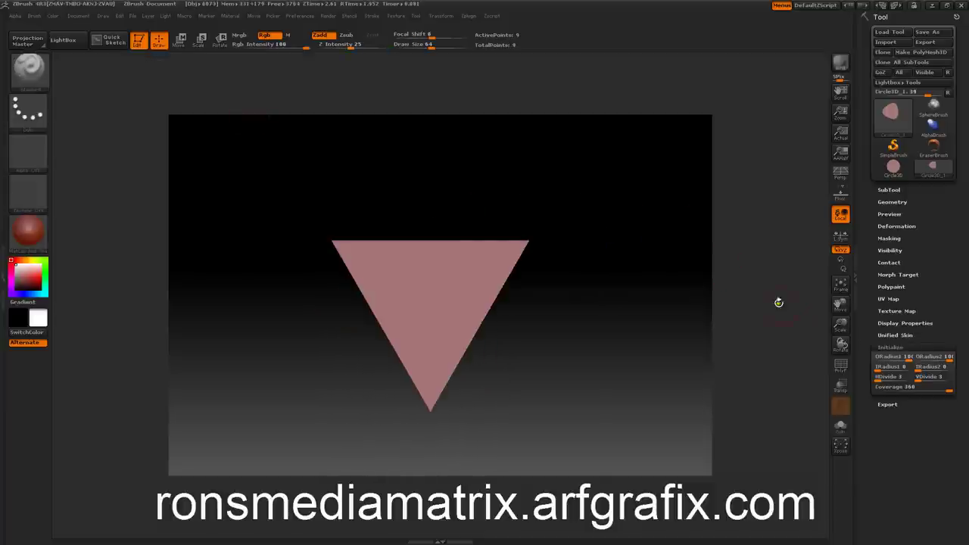
pyautogui.moveTo(894, 376); pyautogui.dragTo(882, 392)
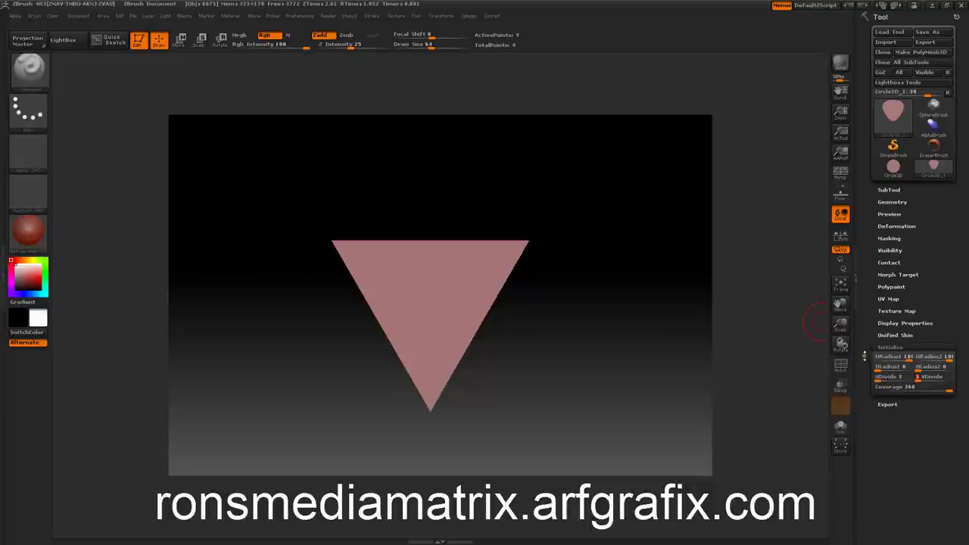
pyautogui.click(841, 368)
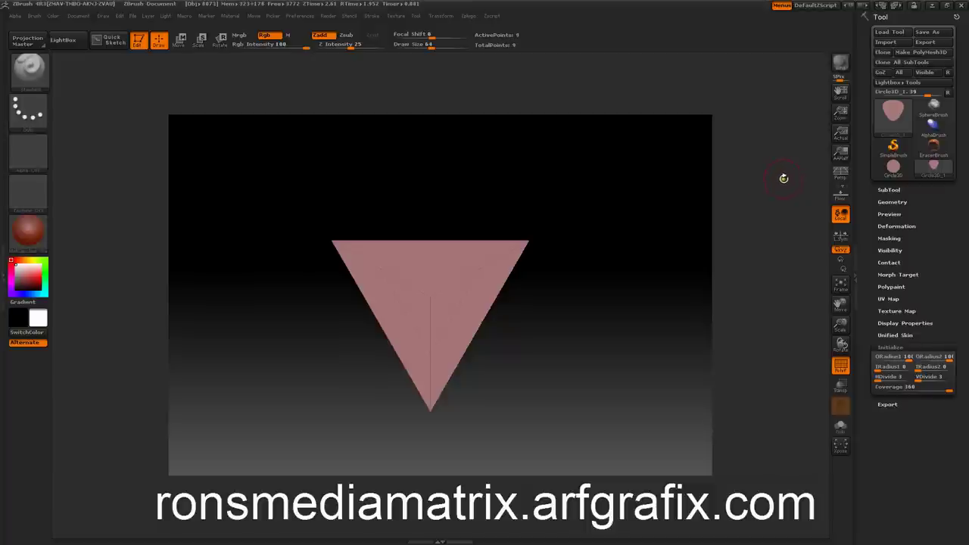
pyautogui.click(841, 192)
pyautogui.moveTo(684, 240)
pyautogui.mouseDown()
pyautogui.moveTo(642, 257)
pyautogui.moveTo(677, 247)
pyautogui.moveTo(682, 267)
pyautogui.moveTo(671, 250)
pyautogui.mouseUp()
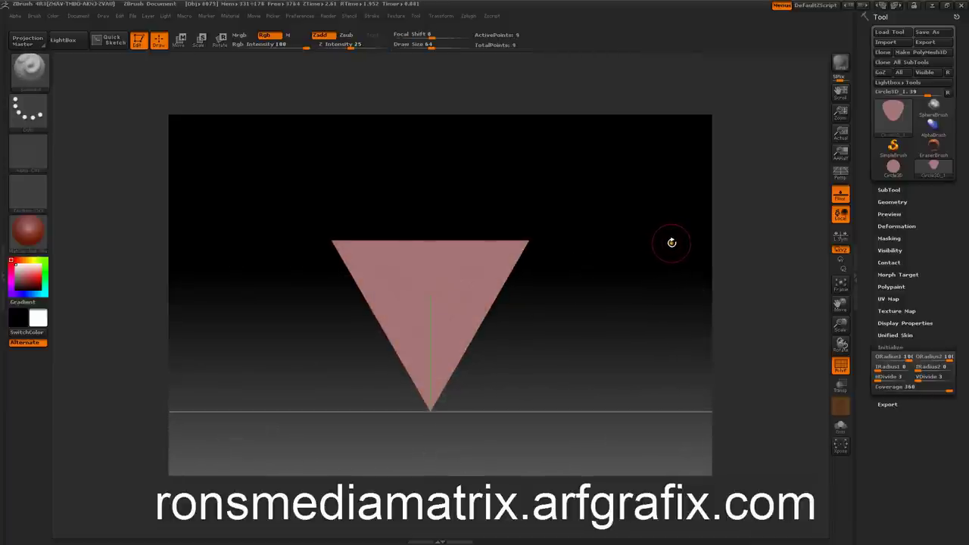
# - Make the triangle a PolyMesh3D and Divide it three times to reach SDiv 4
pyautogui.click(915, 52)
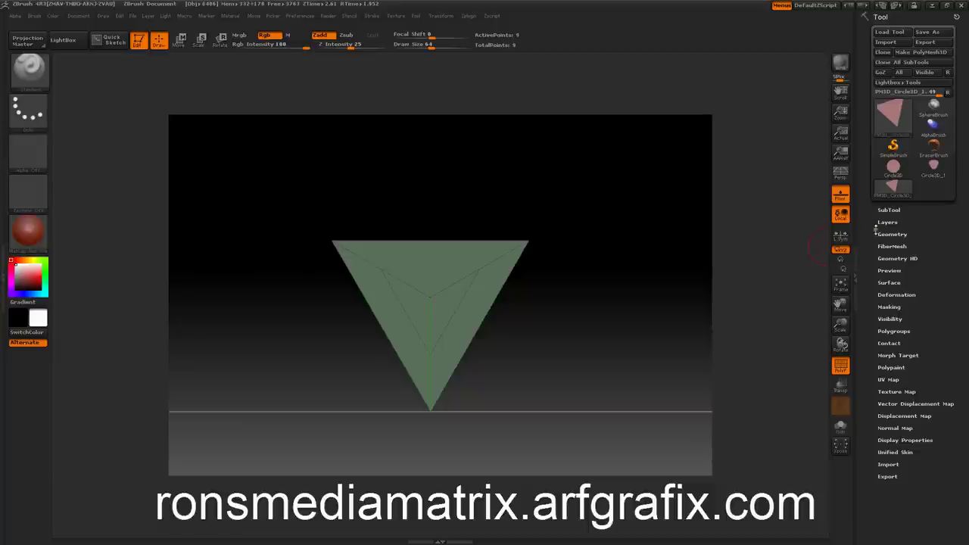
pyautogui.click(886, 234)
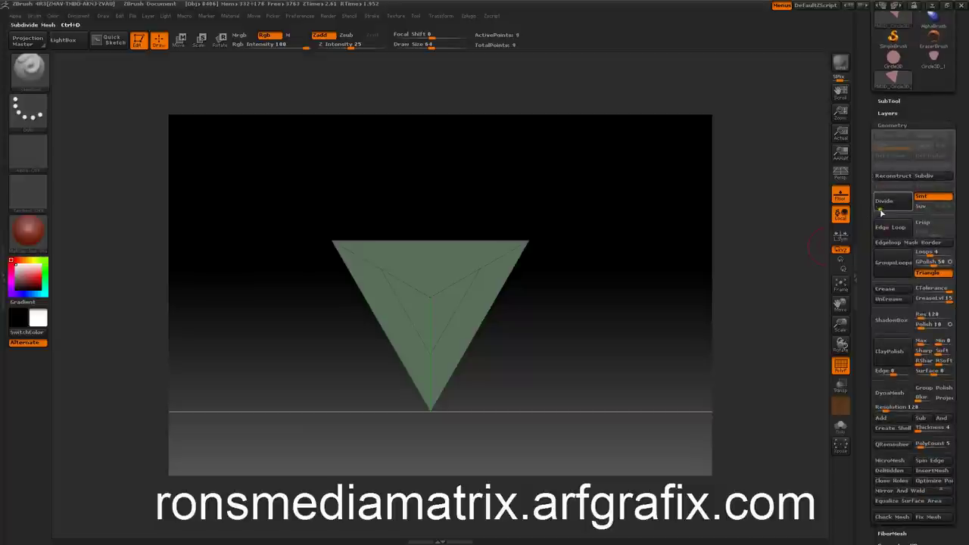
pyautogui.click(887, 203)
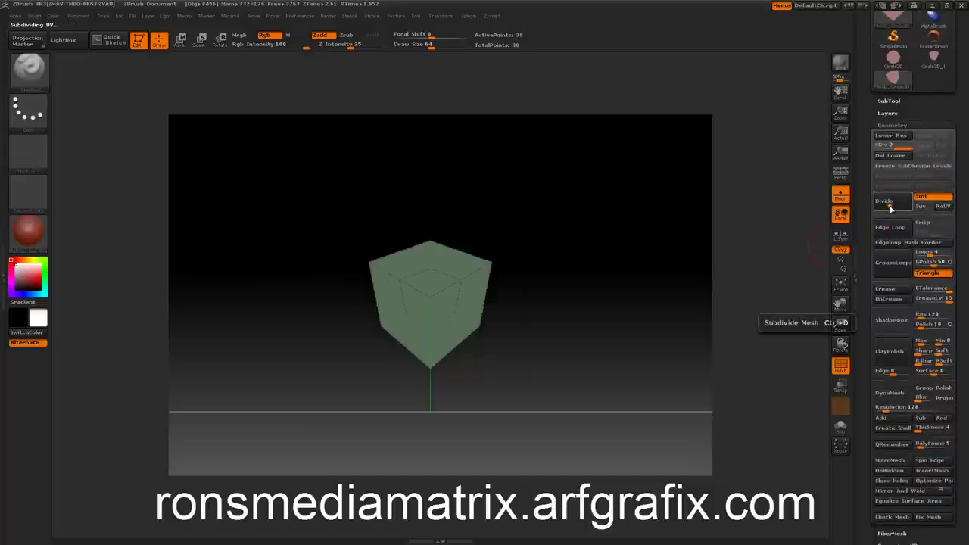
pyautogui.click(887, 203)
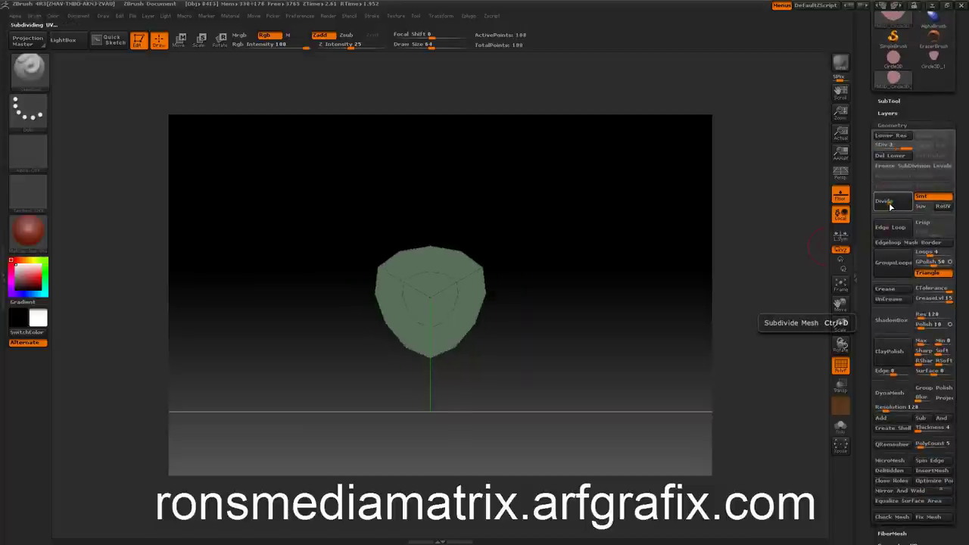
pyautogui.click(890, 204)
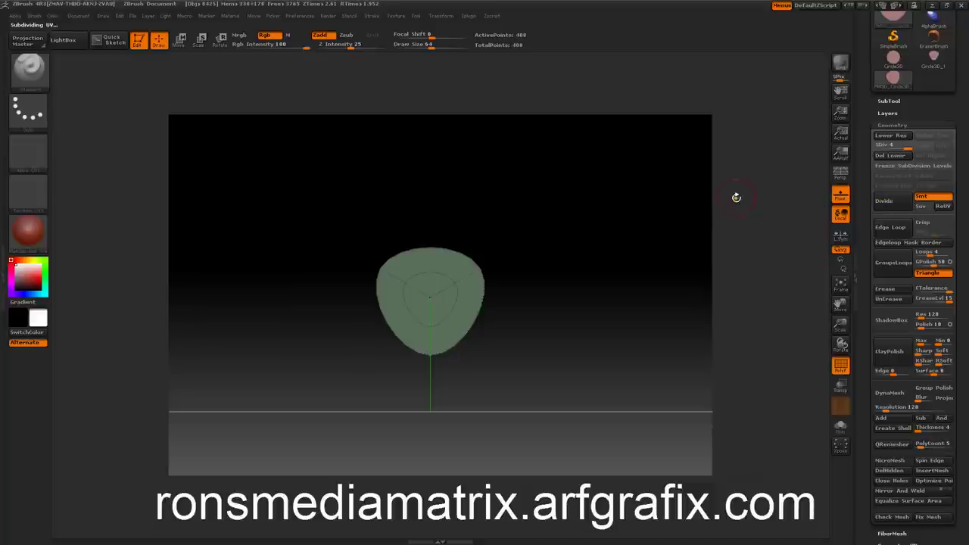
pyautogui.moveTo(624, 215); pyautogui.dragTo(646, 217)
# - Enable Double in Display Properties, then return to front view zoomed on the pick
pyautogui.click(884, 124)
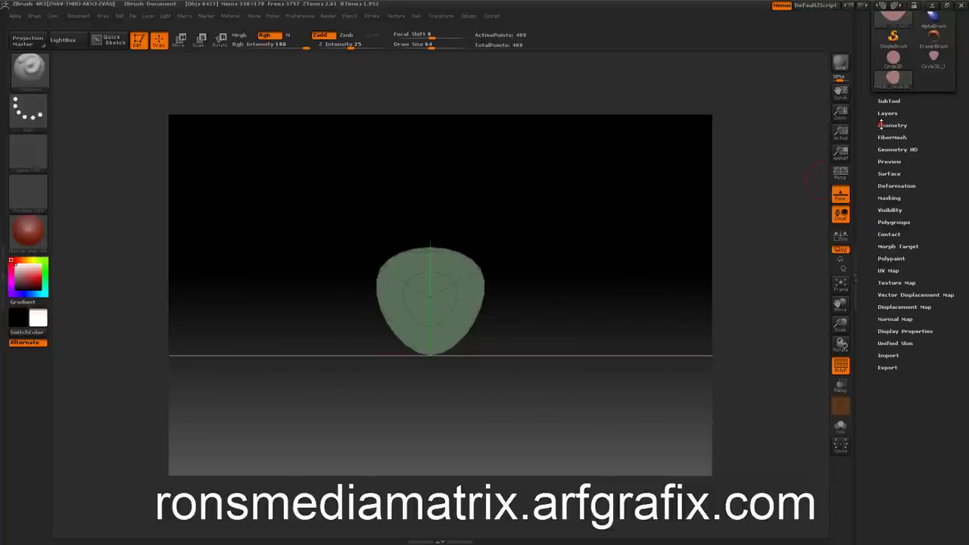
pyautogui.scroll(3, 877, 155)
pyautogui.moveTo(649, 197)
pyautogui.mouseDown()
pyautogui.moveTo(617, 219)
pyautogui.moveTo(596, 214)
pyautogui.moveTo(639, 212)
pyautogui.mouseUp()
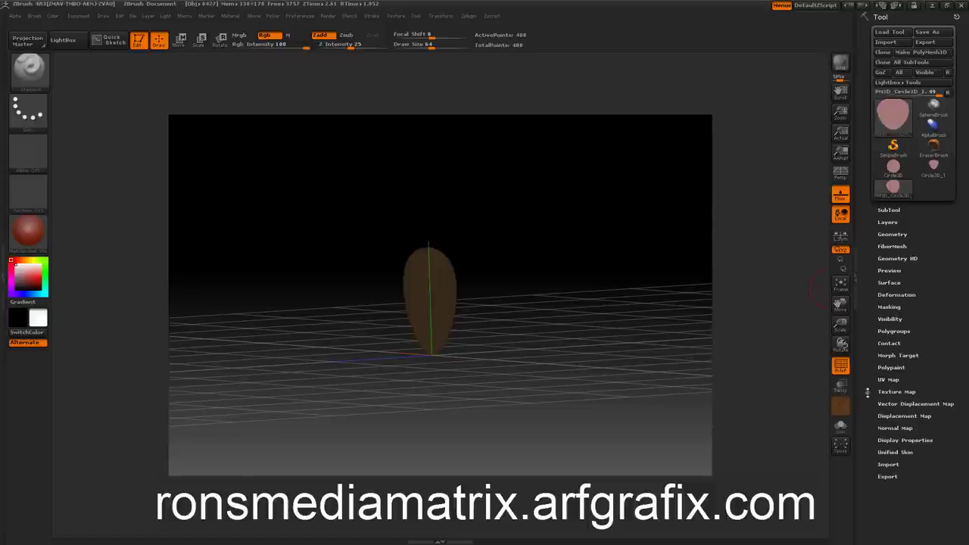
pyautogui.click(880, 440)
pyautogui.click(886, 466)
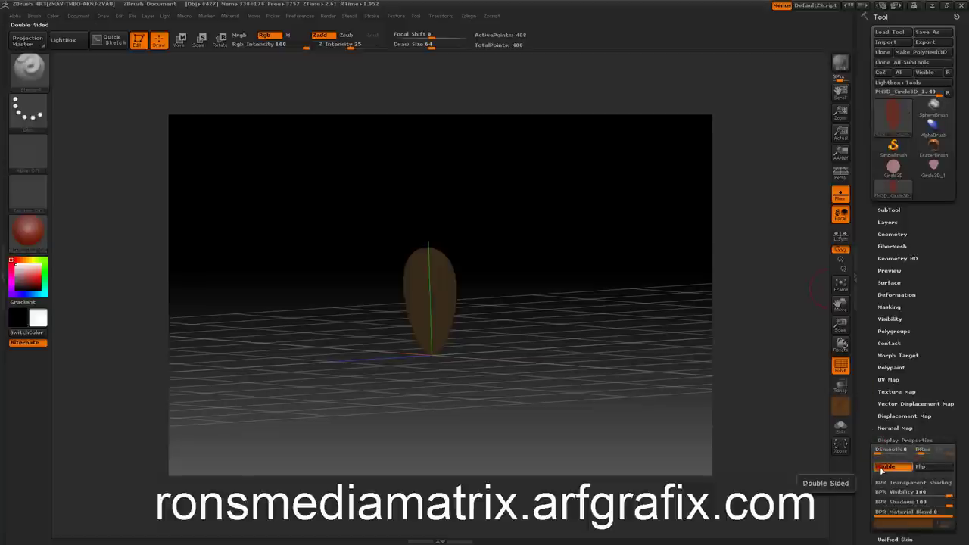
pyautogui.moveTo(642, 268); pyautogui.dragTo(591, 271)
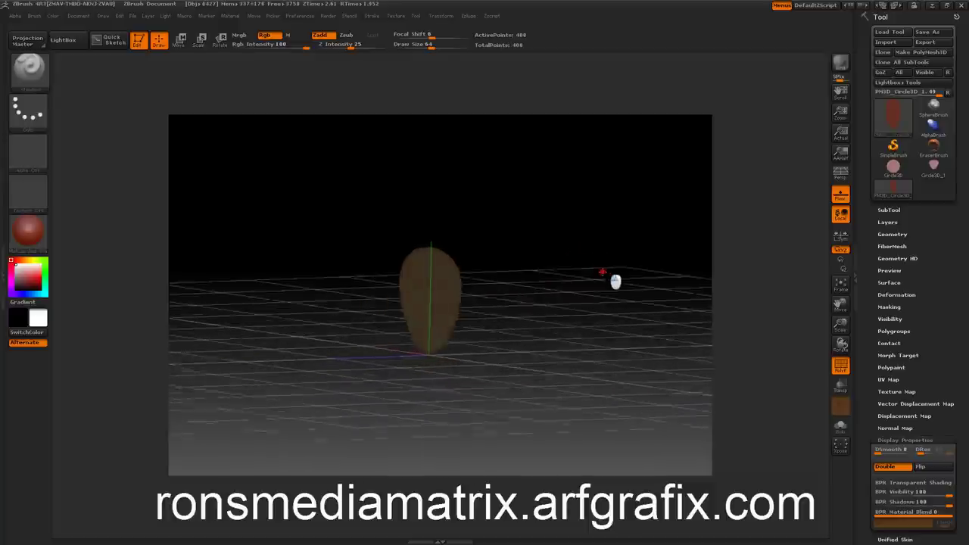
pyautogui.moveTo(602, 272)
pyautogui.keyDown('shift'); pyautogui.mouseDown()
pyautogui.moveTo(583, 273)
pyautogui.moveTo(612, 272)
pyautogui.mouseUp(); pyautogui.keyUp('shift')
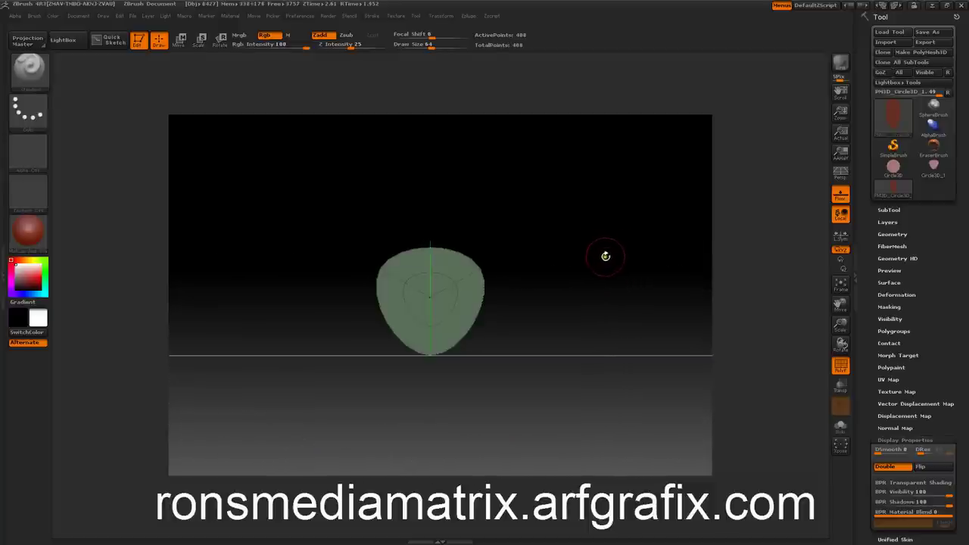
pyautogui.moveTo(605, 256); pyautogui.dragTo(632, 294)
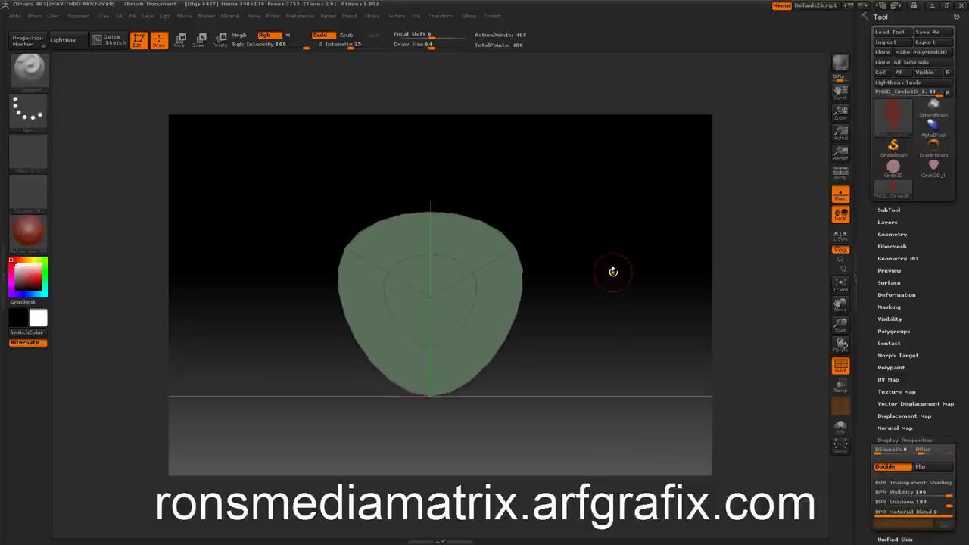
pyautogui.press('f')
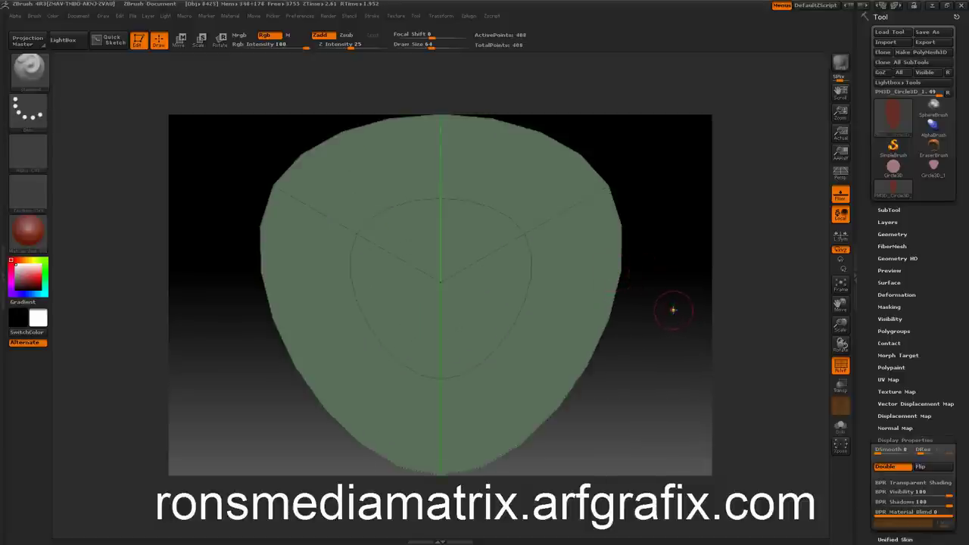
pyautogui.moveTo(673, 309)
pyautogui.mouseDown()
pyautogui.moveTo(588, 316)
pyautogui.moveTo(644, 324)
pyautogui.moveTo(658, 318)
pyautogui.moveTo(626, 321)
pyautogui.moveTo(667, 316)
pyautogui.moveTo(651, 314)
pyautogui.moveTo(649, 281)
pyautogui.mouseUp()
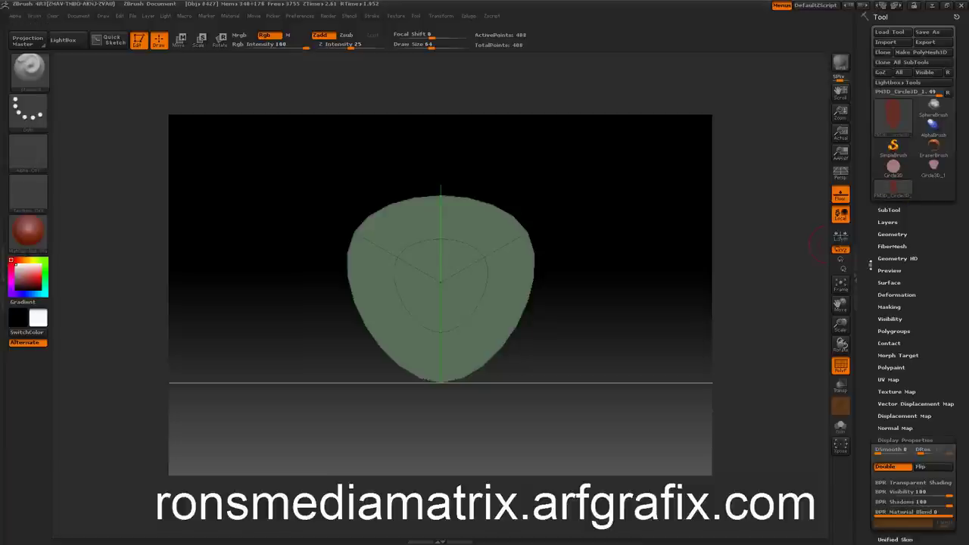
pyautogui.scroll(-3, 871, 266)
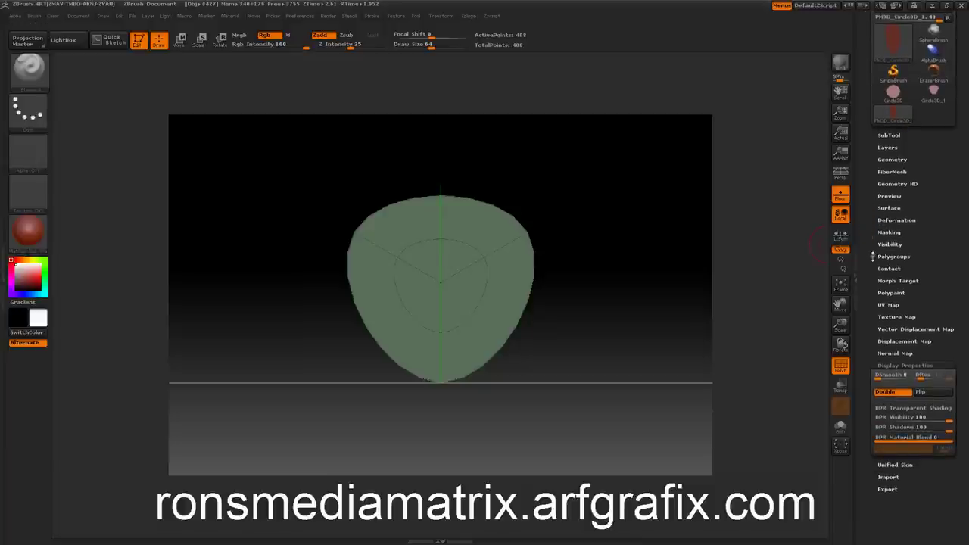
pyautogui.scroll(-1, 870, 253)
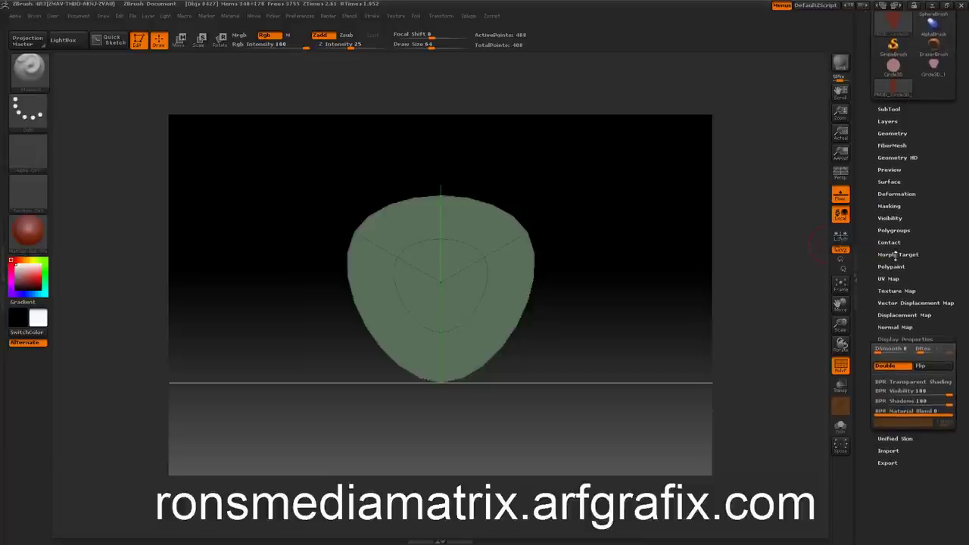
# - Store the pick's shape with StoreMT, then set Deformation Inflate to 21
pyautogui.click(887, 255)
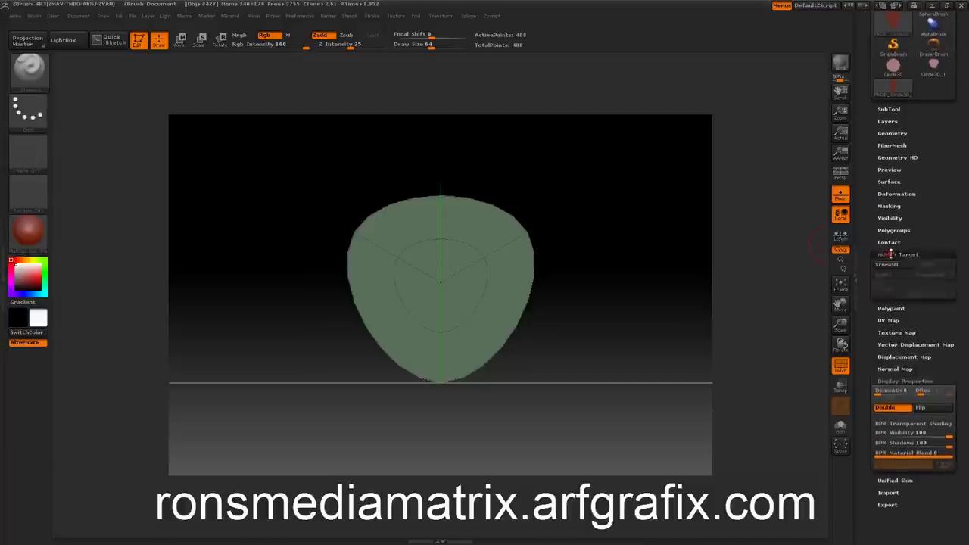
pyautogui.click(888, 266)
pyautogui.click(883, 195)
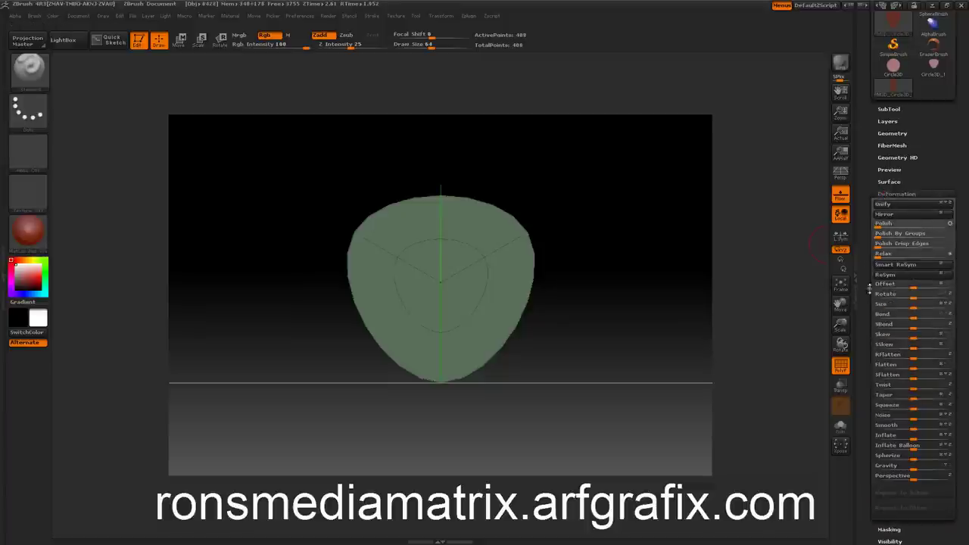
pyautogui.scroll(-4, 871, 283)
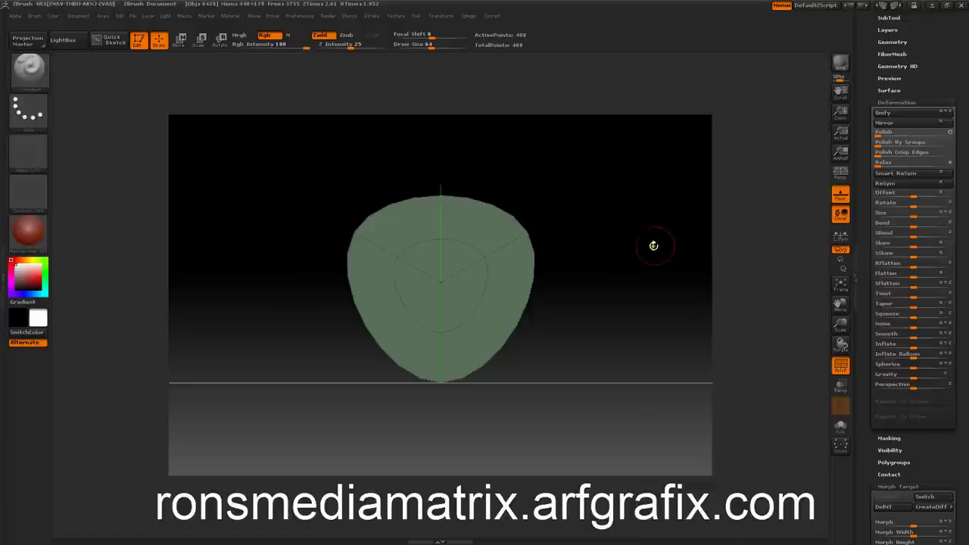
pyautogui.moveTo(654, 245); pyautogui.dragTo(649, 291)
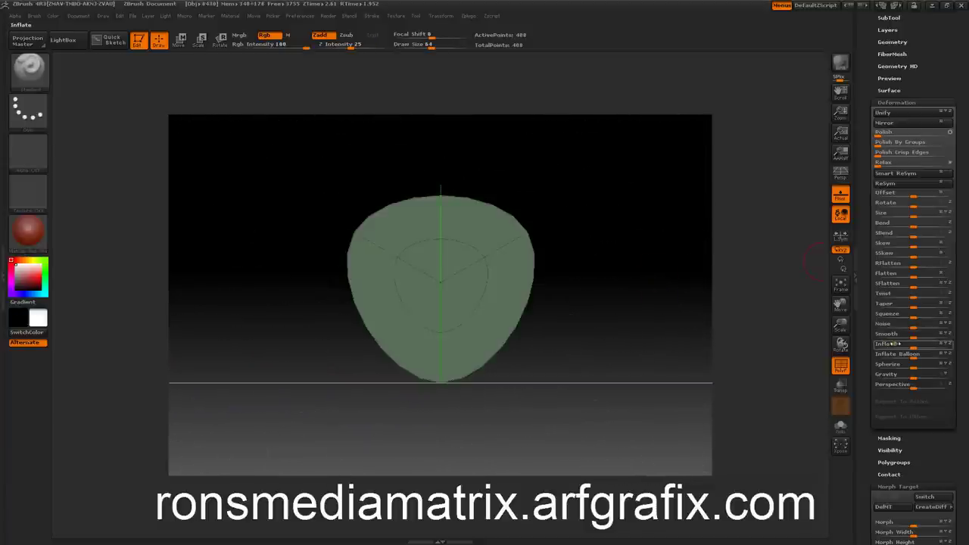
pyautogui.moveTo(903, 344); pyautogui.dragTo(939, 352)
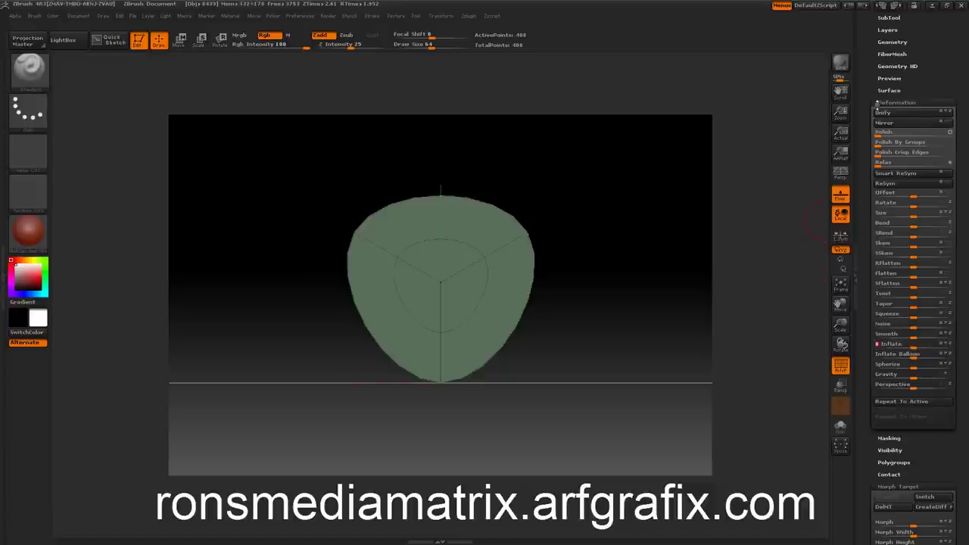
pyautogui.click(878, 102)
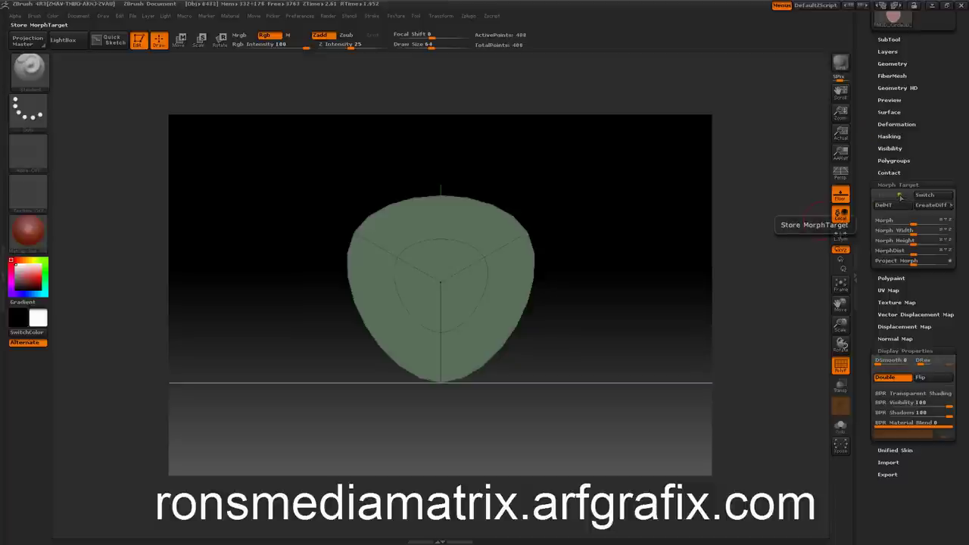
# - Create a MorphDiff mesh, switch to it, and turn off its PolyF wireframe
pyautogui.click(933, 205)
pyautogui.moveTo(870, 156); pyautogui.dragTo(866, 217)
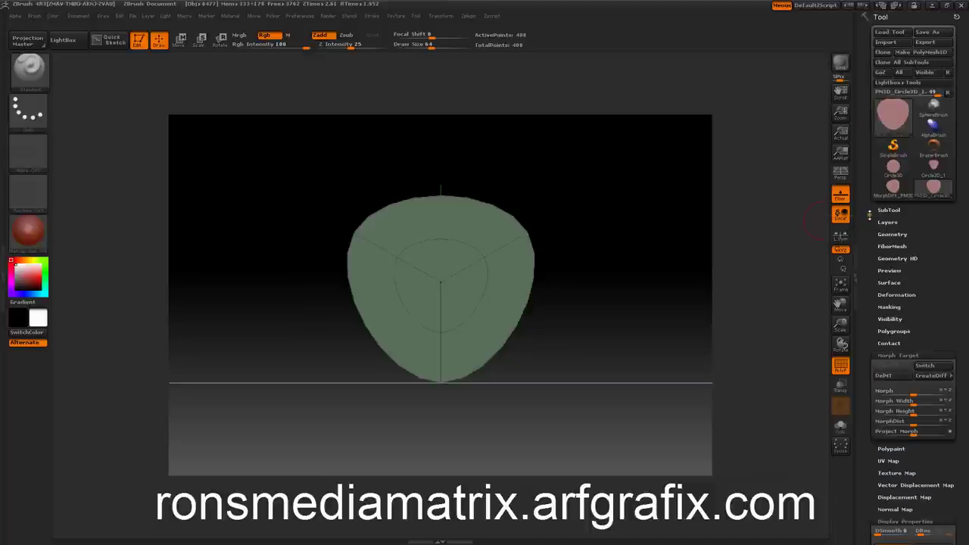
pyautogui.click(894, 187)
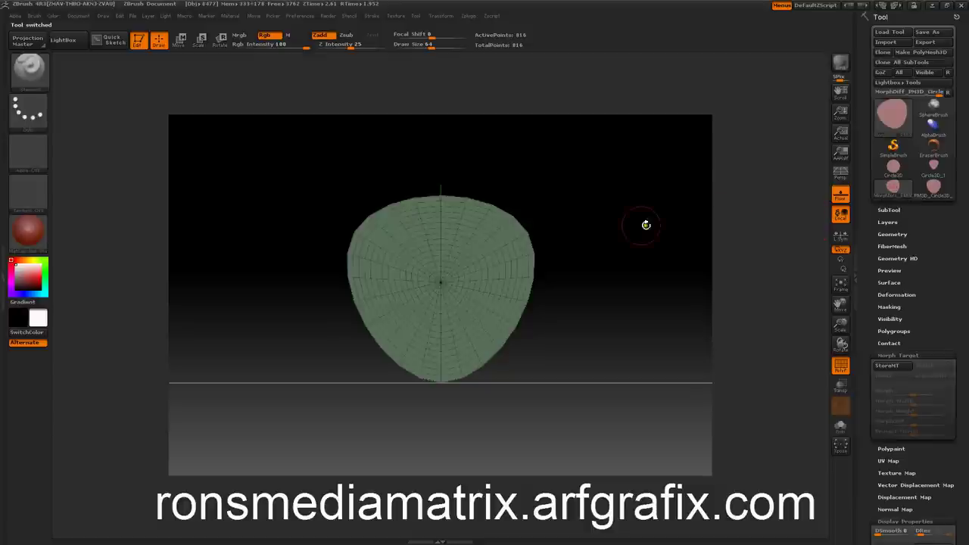
pyautogui.moveTo(643, 222)
pyautogui.mouseDown()
pyautogui.moveTo(651, 238)
pyautogui.moveTo(593, 242)
pyautogui.moveTo(621, 243)
pyautogui.moveTo(608, 236)
pyautogui.moveTo(626, 250)
pyautogui.moveTo(652, 249)
pyautogui.moveTo(634, 234)
pyautogui.moveTo(645, 241)
pyautogui.moveTo(621, 253)
pyautogui.moveTo(580, 253)
pyautogui.moveTo(651, 255)
pyautogui.moveTo(631, 225)
pyautogui.mouseUp()
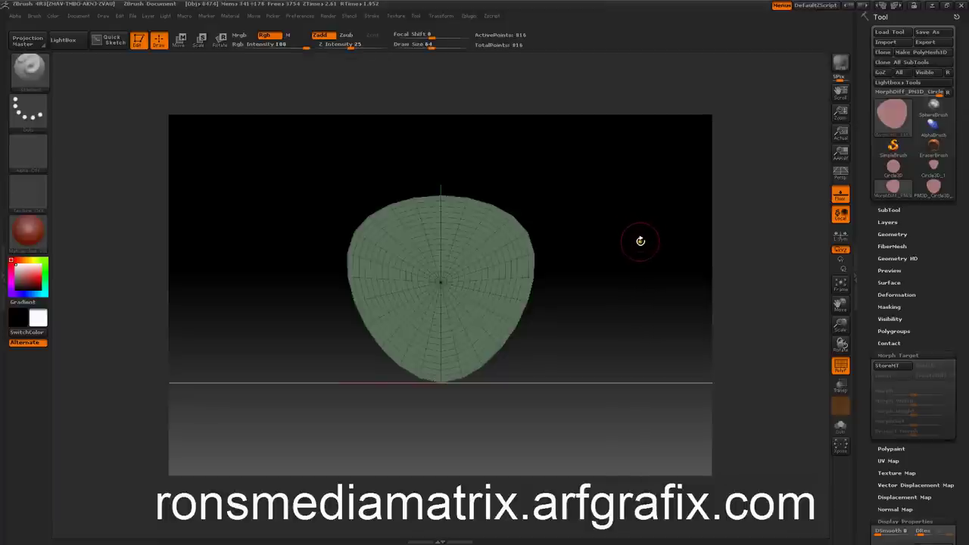
pyautogui.click(842, 370)
pyautogui.moveTo(671, 255); pyautogui.dragTo(651, 265)
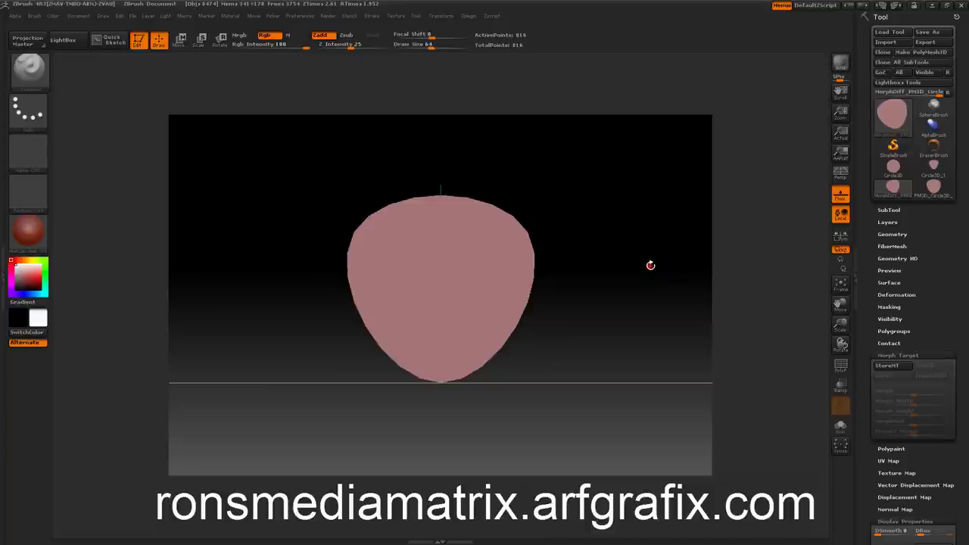
# - Divide the pick four more times to SDiv 5, checking density with the wireframe
pyautogui.click(891, 234)
pyautogui.click(890, 208)
pyautogui.click(890, 208)
pyautogui.click(889, 210)
pyautogui.click(890, 210)
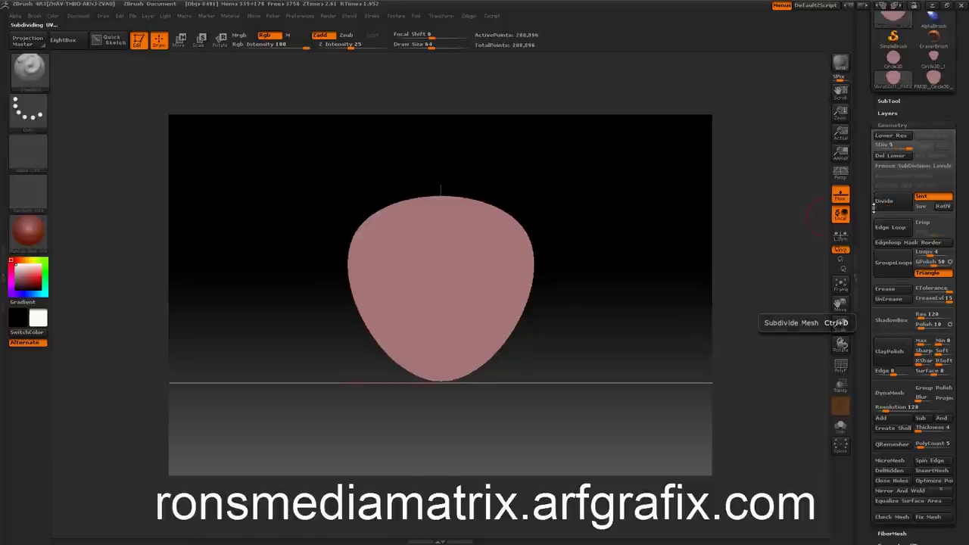
pyautogui.click(841, 365)
pyautogui.moveTo(674, 251)
pyautogui.mouseDown()
pyautogui.moveTo(595, 260)
pyautogui.moveTo(684, 257)
pyautogui.moveTo(603, 294)
pyautogui.moveTo(656, 280)
pyautogui.moveTo(671, 258)
pyautogui.moveTo(686, 262)
pyautogui.mouseUp()
pyautogui.click(841, 365)
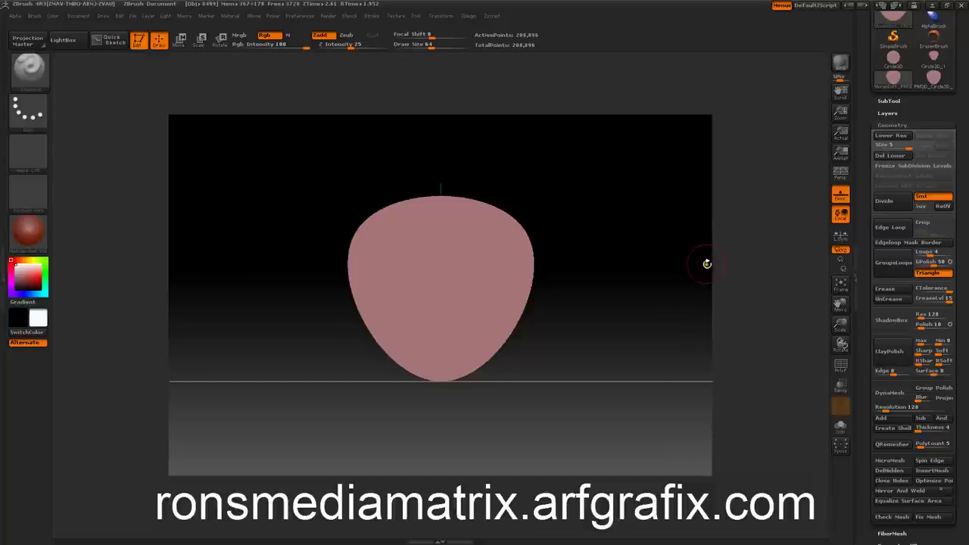
# - Apply the ToyPlastic material to the pick
pyautogui.click(28, 231)
pyautogui.click(82, 415)
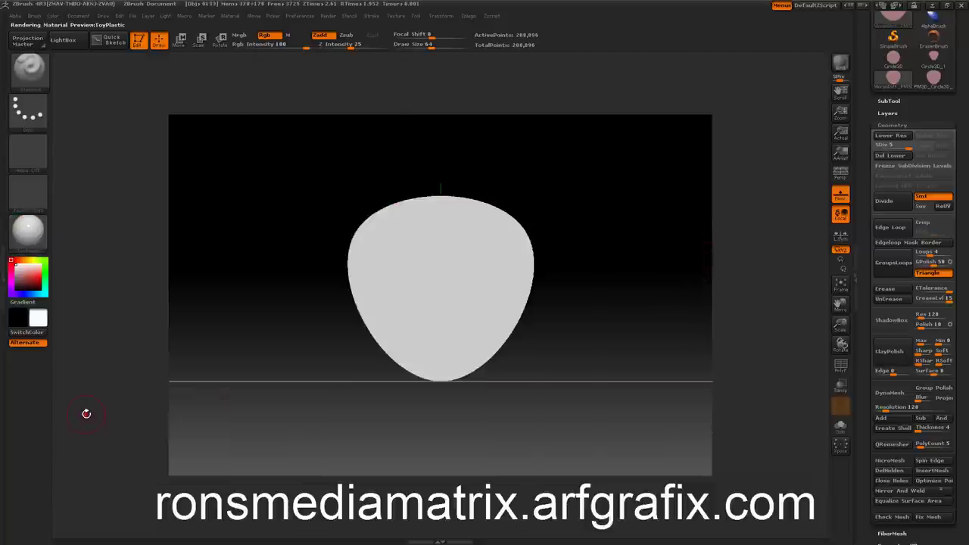
pyautogui.moveTo(243, 236); pyautogui.dragTo(278, 256)
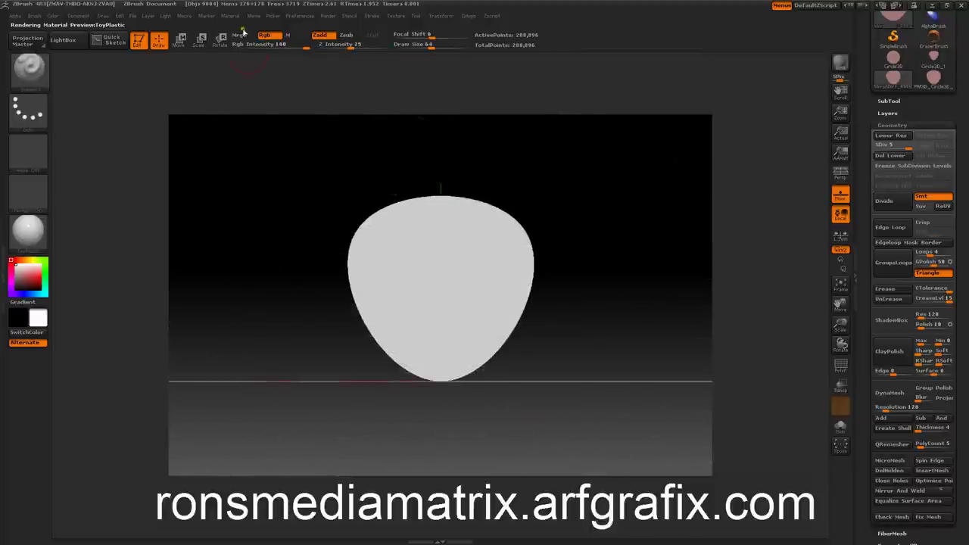
# - Enable Mrgb, turn off Zadd, and FillObject the pick with white
pyautogui.click(239, 35)
pyautogui.click(319, 35)
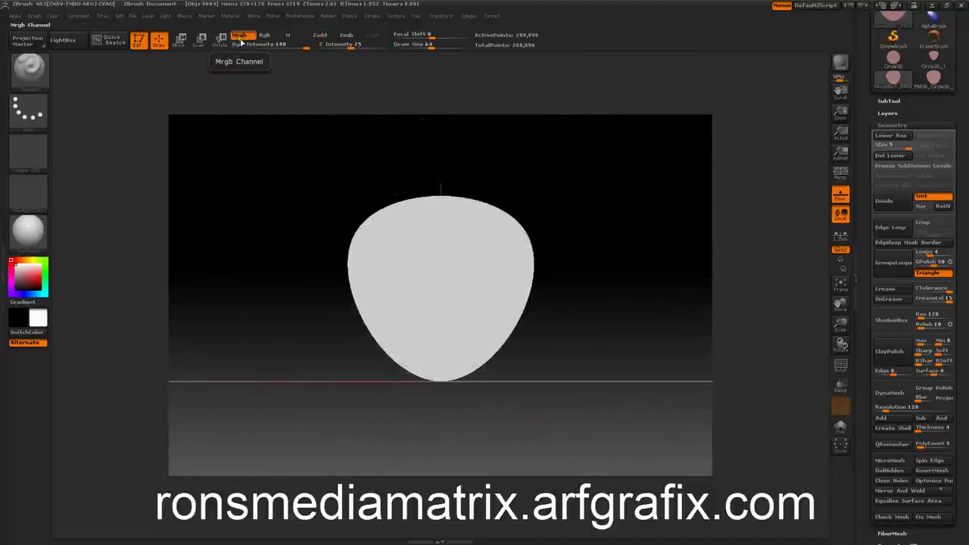
pyautogui.click(55, 15)
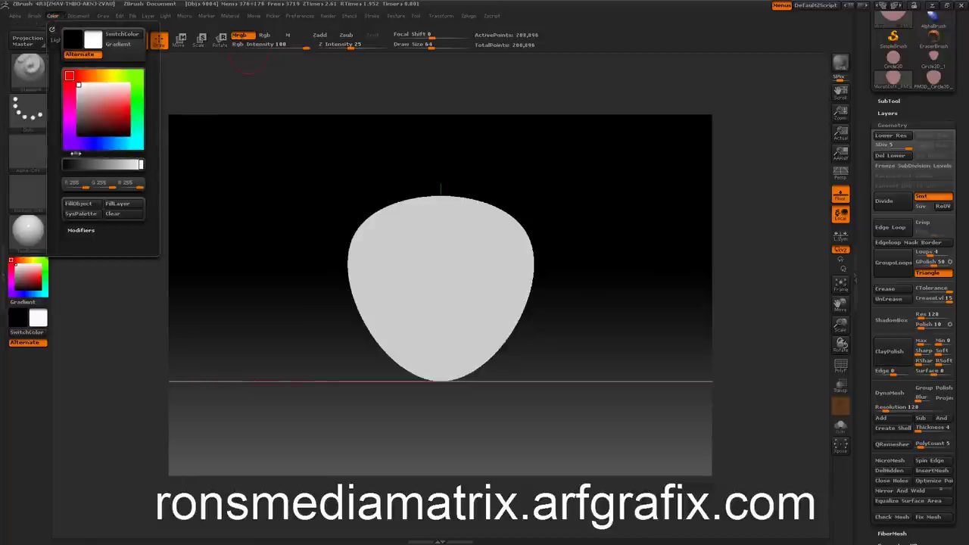
pyautogui.click(75, 204)
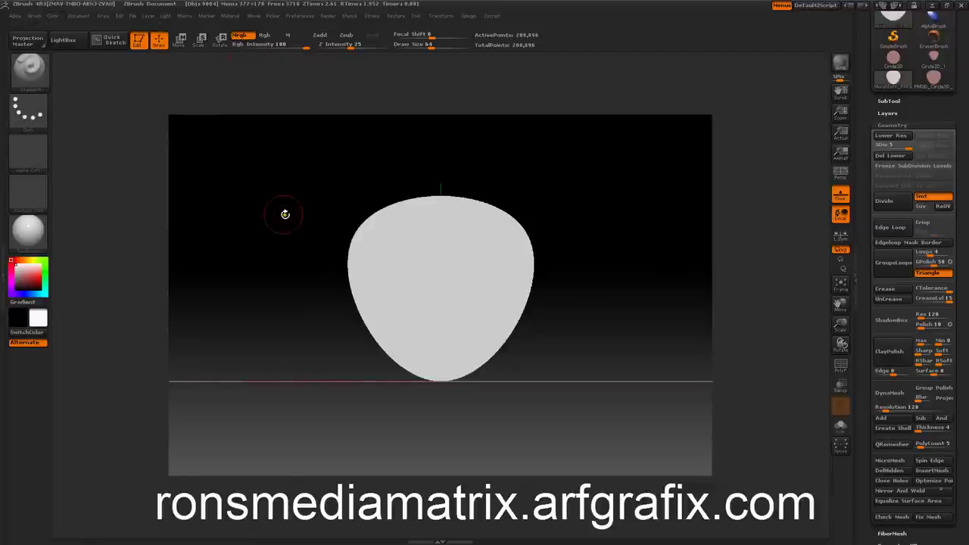
pyautogui.moveTo(275, 219)
pyautogui.mouseDown()
pyautogui.moveTo(309, 249)
pyautogui.moveTo(335, 232)
pyautogui.moveTo(280, 215)
pyautogui.mouseUp()
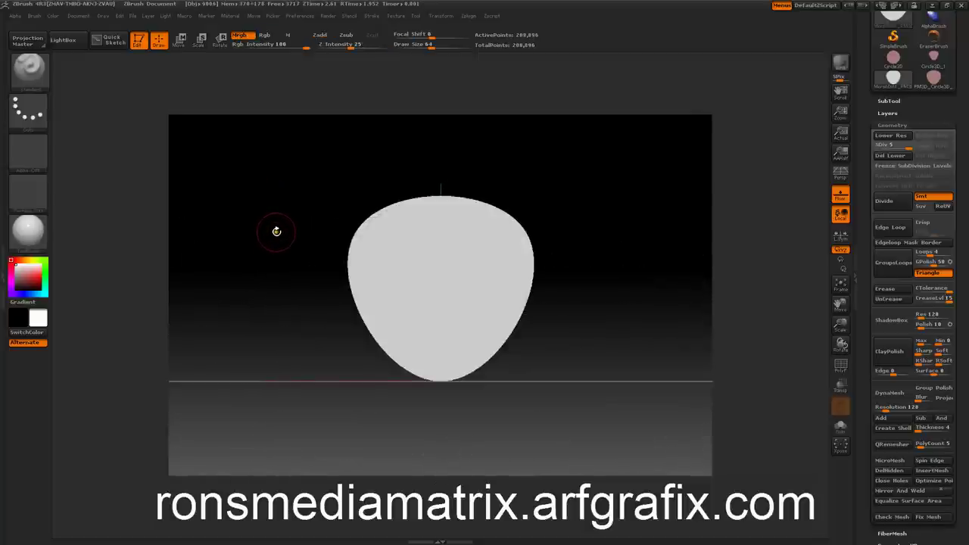
# - Switch the stroke type to Color Spray
pyautogui.moveTo(276, 222)
pyautogui.mouseDown()
pyautogui.moveTo(290, 250)
pyautogui.moveTo(270, 220)
pyautogui.mouseUp()
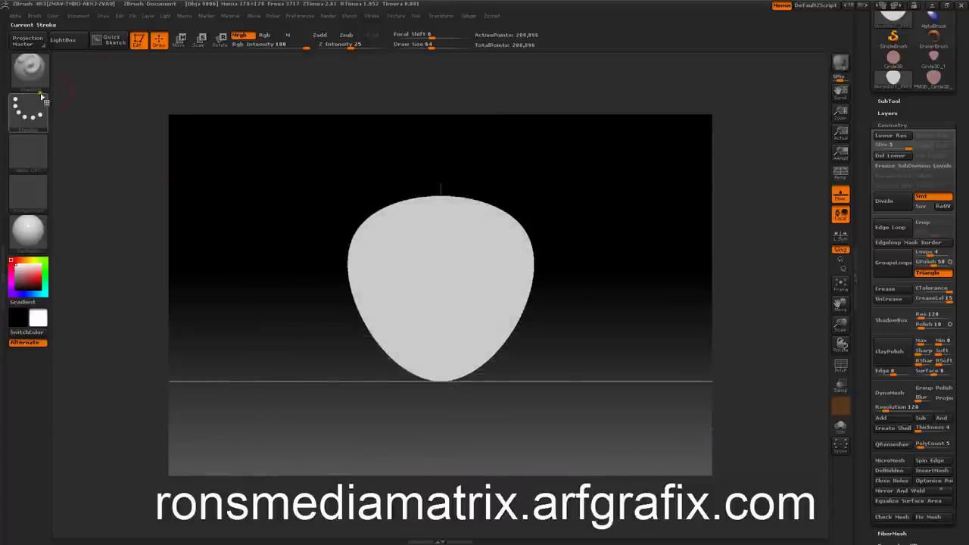
pyautogui.click(23, 111)
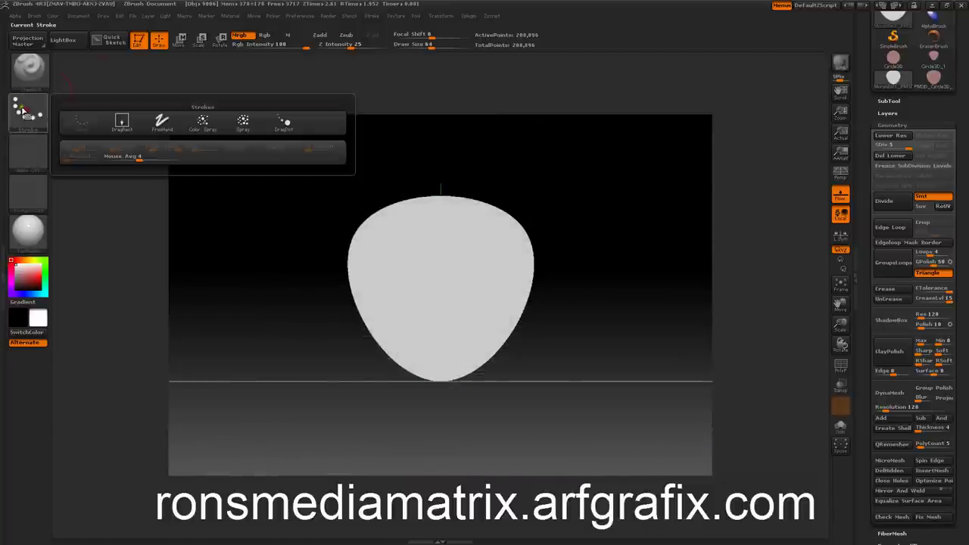
pyautogui.click(201, 120)
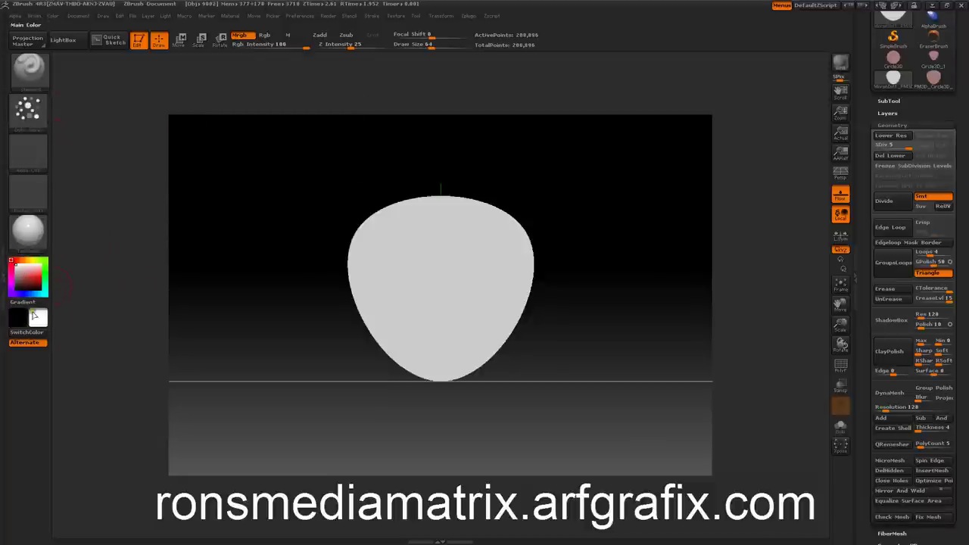
# - Set yellow as the secondary colour and red as the main paint colour
pyautogui.moveTo(37, 313)
pyautogui.click(107, 240)
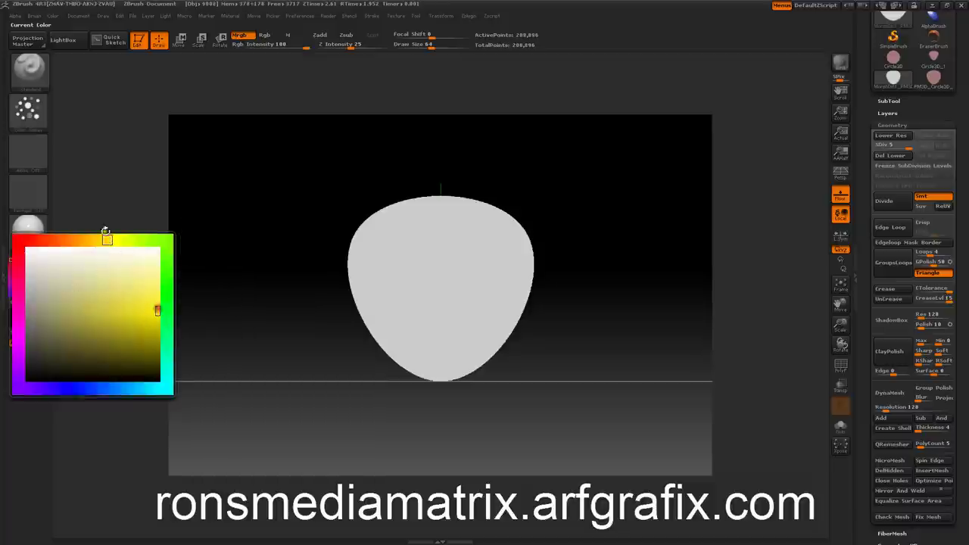
pyautogui.moveTo(19, 318)
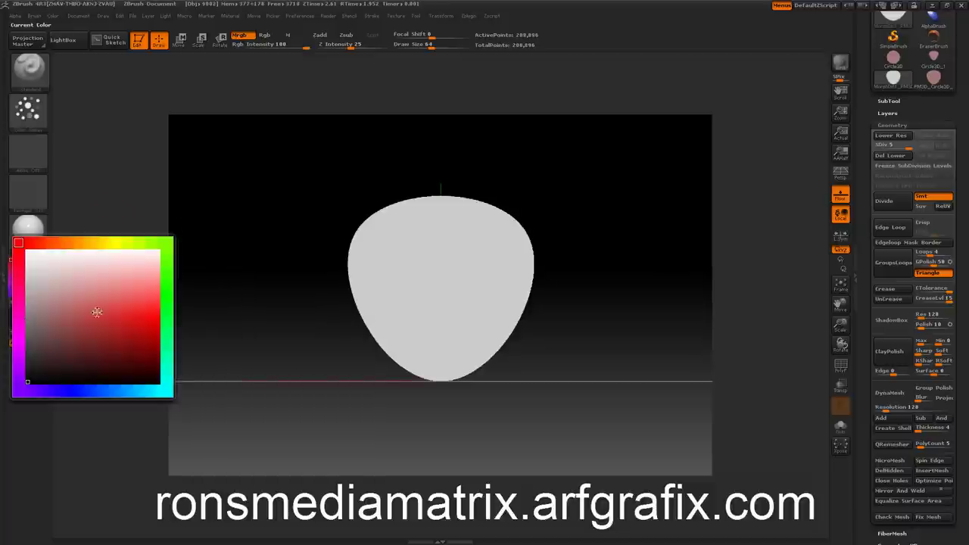
pyautogui.click(135, 318)
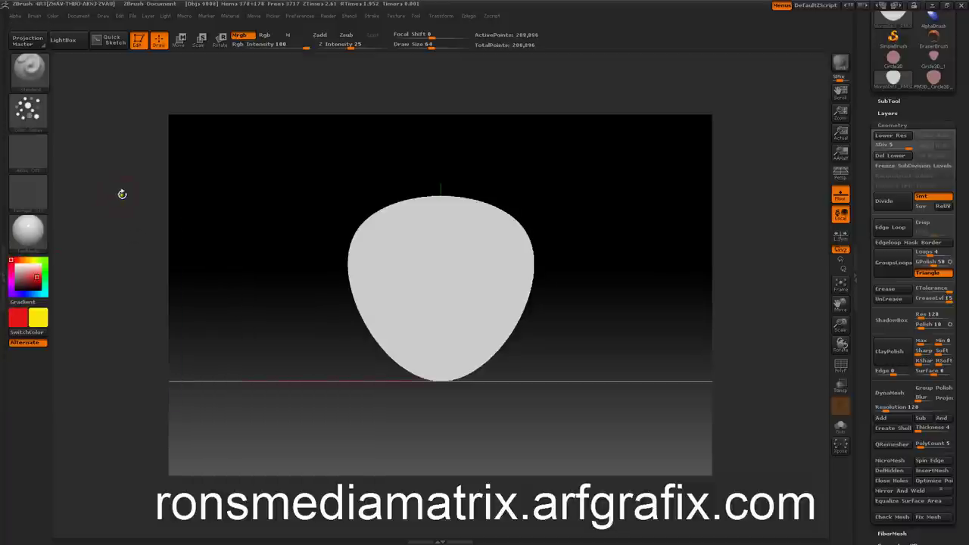
# - Soften the brush falloff to Focal Shift about -51 and spray a yellow patch on the pick's upper-left
pyautogui.click(369, 17)
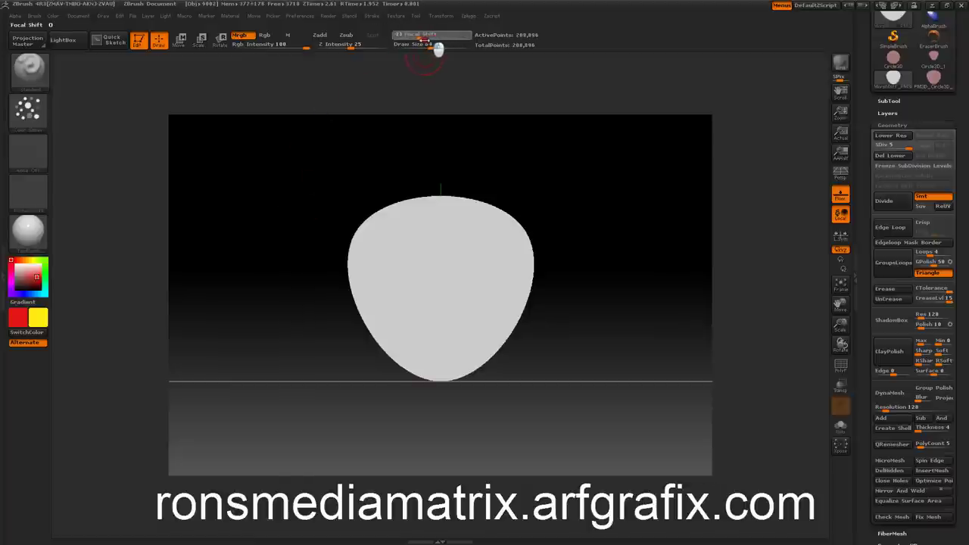
pyautogui.moveTo(430, 50); pyautogui.dragTo(427, 50)
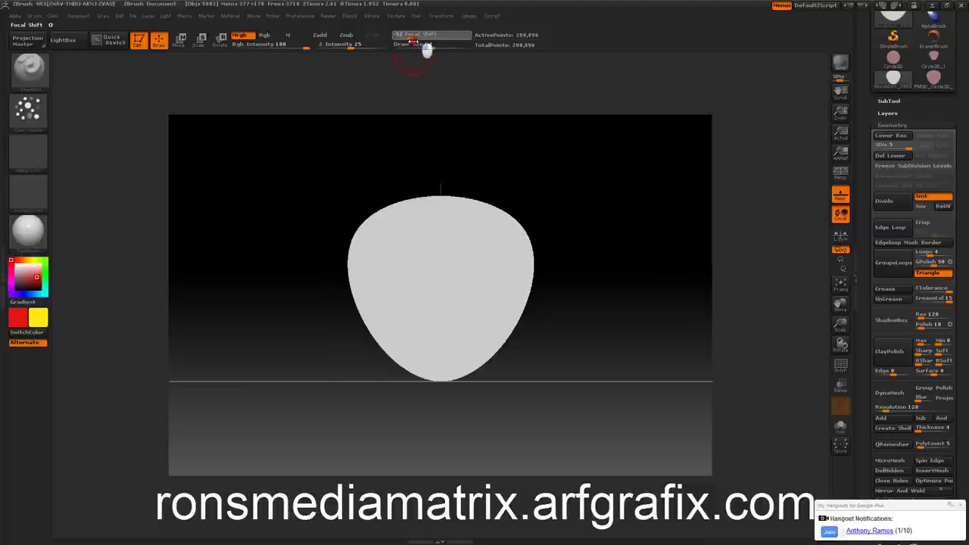
pyautogui.moveTo(427, 50); pyautogui.dragTo(448, 47)
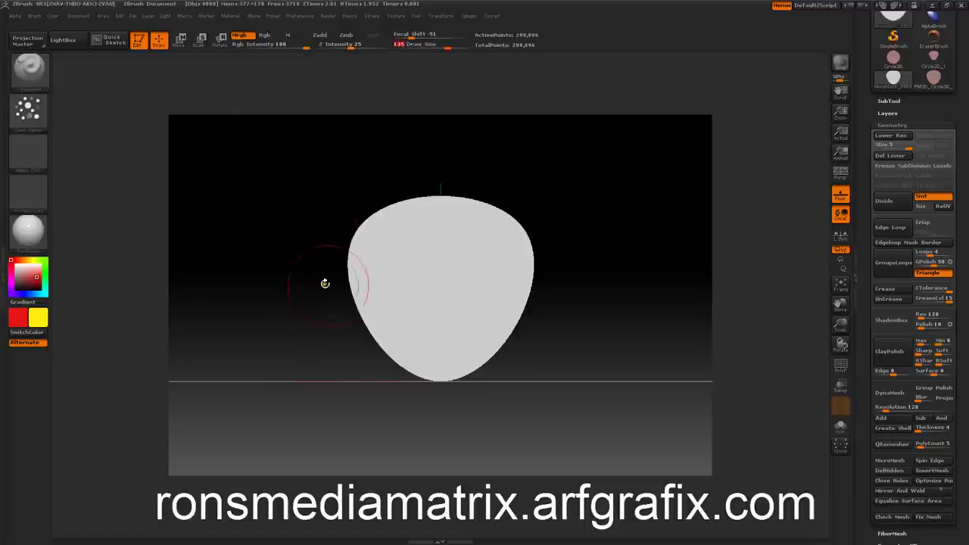
pyautogui.moveTo(336, 286)
pyautogui.mouseDown()
pyautogui.moveTo(372, 230)
pyautogui.moveTo(386, 260)
pyautogui.moveTo(405, 216)
pyautogui.mouseUp()
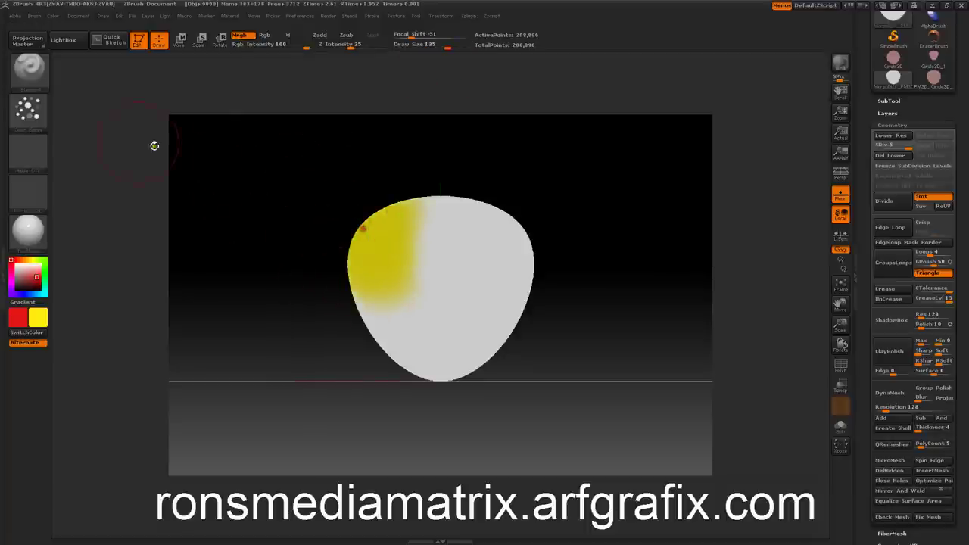
# - Change the paint stroke type to Spray
pyautogui.click(29, 115)
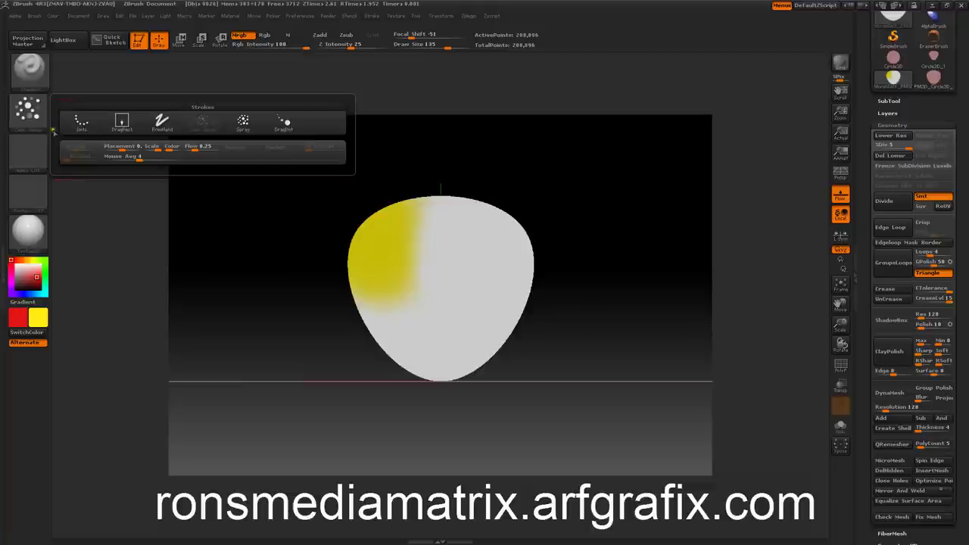
pyautogui.click(241, 124)
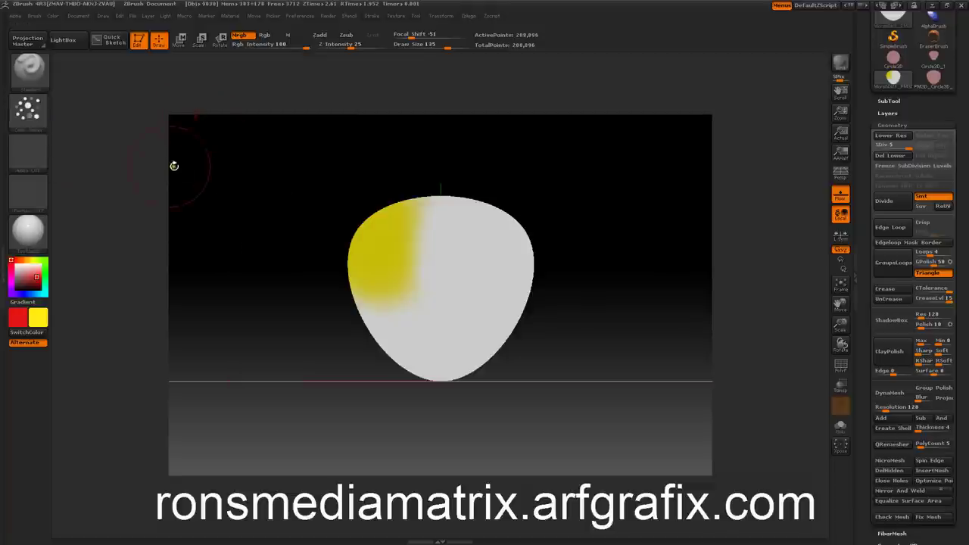
pyautogui.click(28, 110)
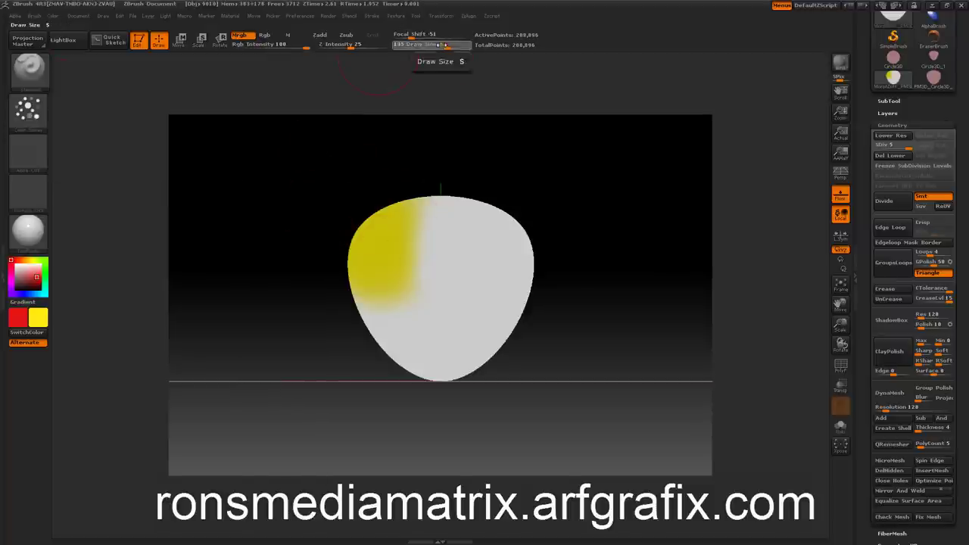
# - Set Draw Size to 44, spray yellow down the pick, then spray red-orange across the upper pick
pyautogui.moveTo(439, 47); pyautogui.dragTo(425, 47)
pyautogui.moveTo(417, 231)
pyautogui.mouseDown()
pyautogui.moveTo(439, 214)
pyautogui.moveTo(461, 245)
pyautogui.moveTo(461, 222)
pyautogui.moveTo(482, 270)
pyautogui.moveTo(468, 315)
pyautogui.moveTo(439, 338)
pyautogui.moveTo(398, 325)
pyautogui.moveTo(468, 217)
pyautogui.moveTo(493, 277)
pyautogui.moveTo(396, 351)
pyautogui.mouseUp()
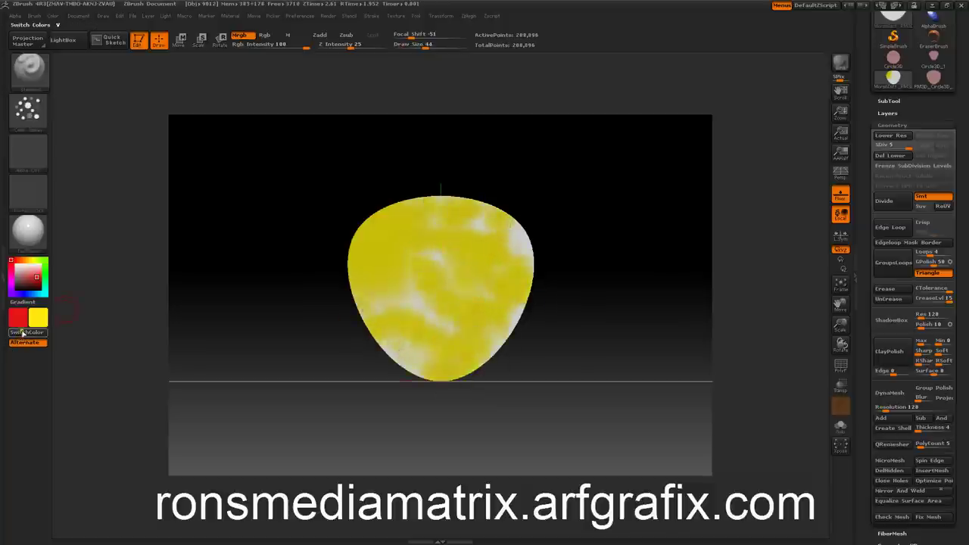
pyautogui.click(27, 332)
pyautogui.moveTo(439, 277)
pyautogui.mouseDown()
pyautogui.moveTo(450, 306)
pyautogui.moveTo(448, 241)
pyautogui.moveTo(485, 283)
pyautogui.moveTo(518, 350)
pyautogui.moveTo(455, 400)
pyautogui.moveTo(354, 285)
pyautogui.moveTo(398, 253)
pyautogui.moveTo(487, 252)
pyautogui.moveTo(426, 318)
pyautogui.moveTo(436, 349)
pyautogui.moveTo(519, 262)
pyautogui.moveTo(480, 285)
pyautogui.mouseUp()
# - Spray more yellow over the lower and right side, add blue patches, and orbit to check coverage
pyautogui.click(28, 333)
pyautogui.moveTo(379, 249)
pyautogui.mouseDown()
pyautogui.moveTo(432, 303)
pyautogui.moveTo(520, 329)
pyautogui.moveTo(522, 284)
pyautogui.moveTo(480, 244)
pyautogui.moveTo(526, 268)
pyautogui.mouseUp()
pyautogui.click(23, 294)
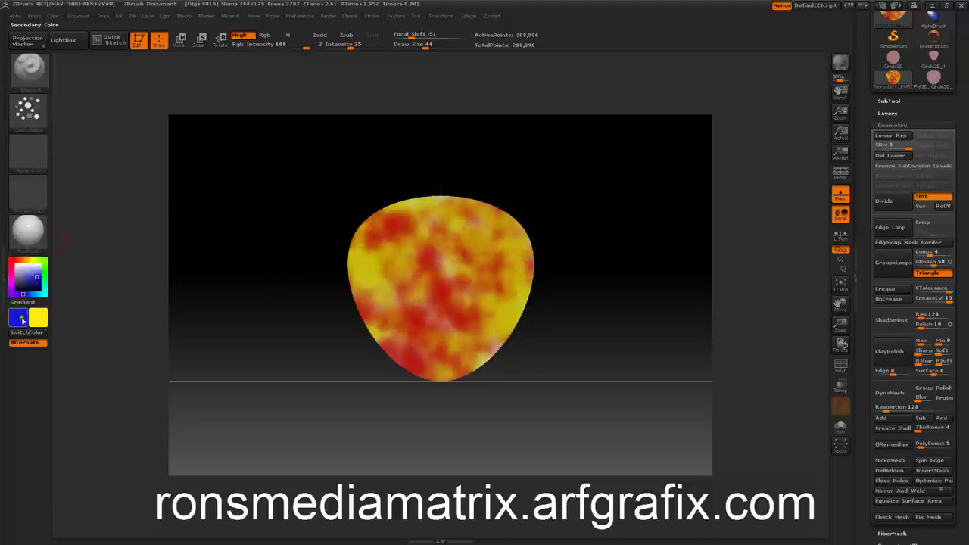
pyautogui.click(28, 332)
pyautogui.moveTo(422, 277)
pyautogui.mouseDown()
pyautogui.moveTo(396, 227)
pyautogui.moveTo(493, 249)
pyautogui.moveTo(476, 353)
pyautogui.moveTo(421, 357)
pyautogui.moveTo(355, 260)
pyautogui.moveTo(427, 255)
pyautogui.moveTo(489, 316)
pyautogui.moveTo(434, 324)
pyautogui.moveTo(447, 305)
pyautogui.moveTo(439, 264)
pyautogui.mouseUp()
pyautogui.moveTo(550, 337); pyautogui.dragTo(305, 362)
pyautogui.moveTo(496, 373); pyautogui.dragTo(246, 230)
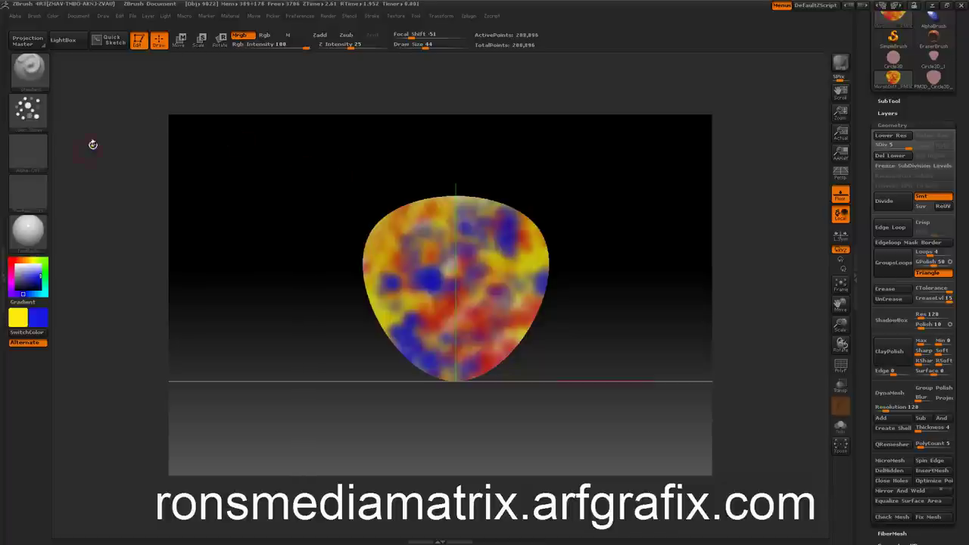
# - Switch to Rgb-only painting and make the 'guitar pick stencil' lettering image the current alpha
pyautogui.click(26, 111)
pyautogui.click(267, 35)
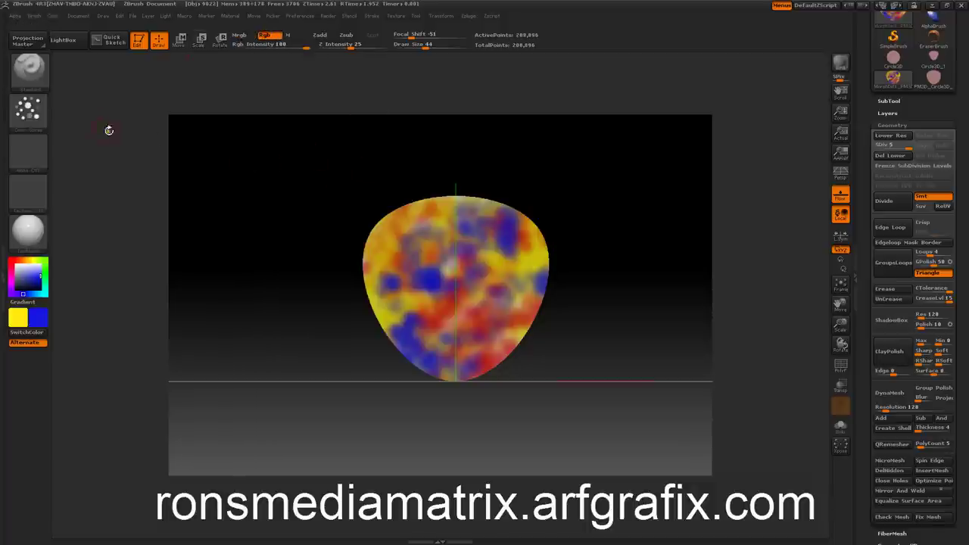
pyautogui.click(15, 15)
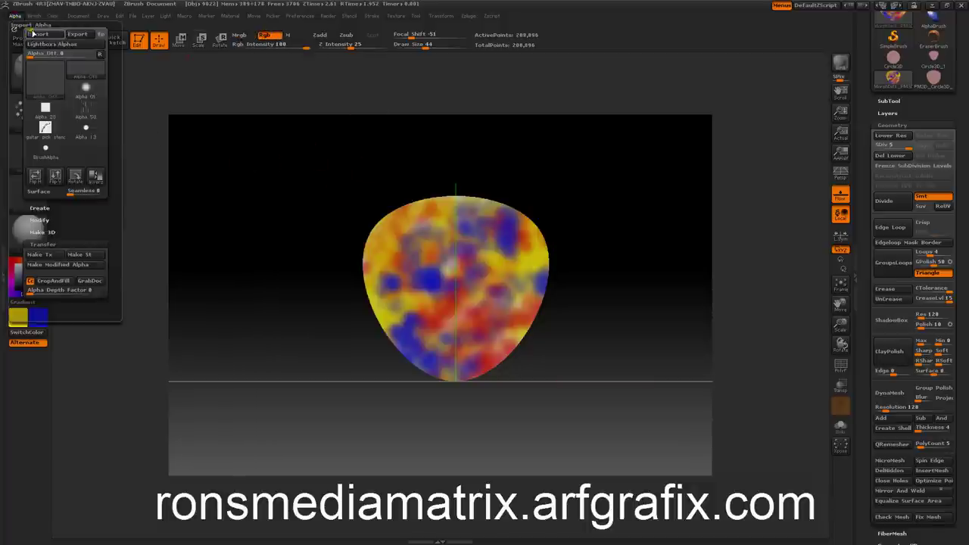
pyautogui.click(35, 34)
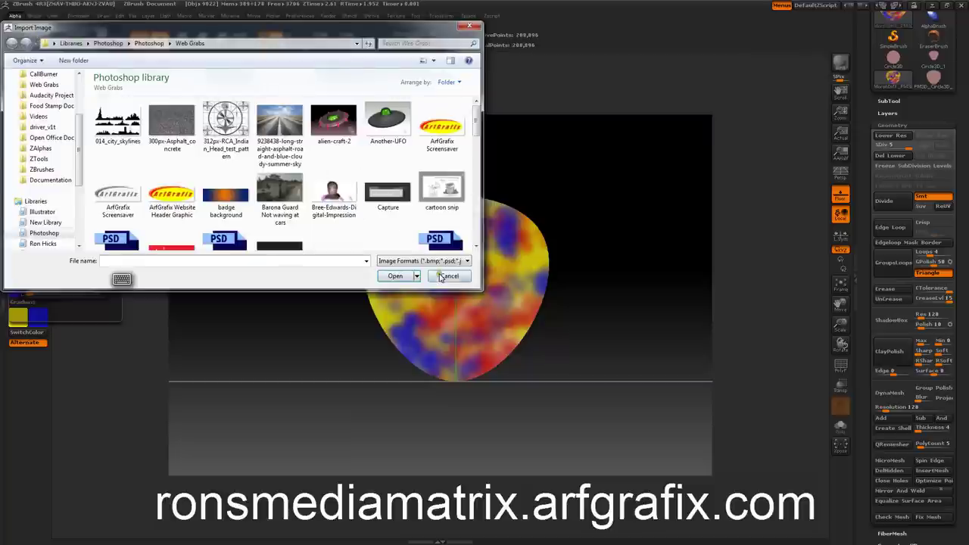
pyautogui.press('Escape')
pyautogui.click(15, 15)
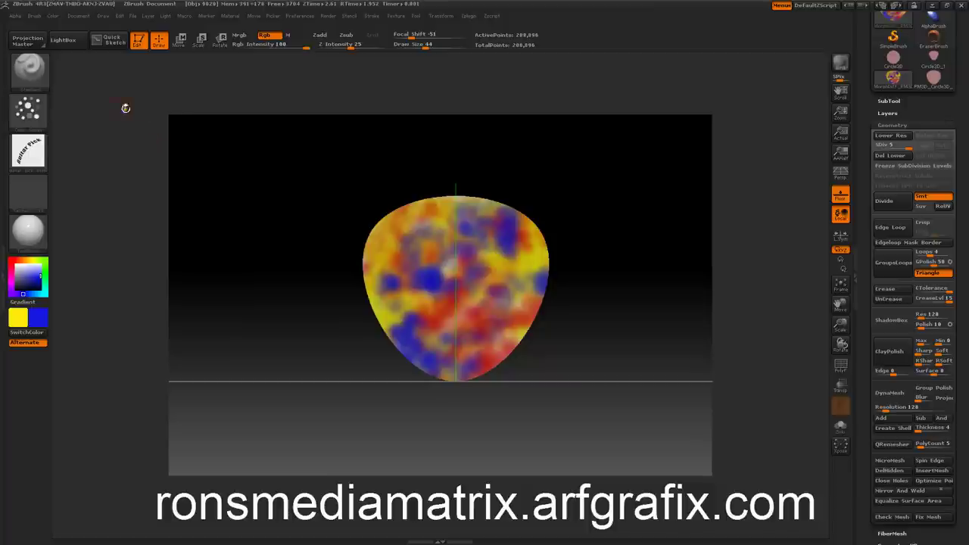
pyautogui.moveTo(29, 153)
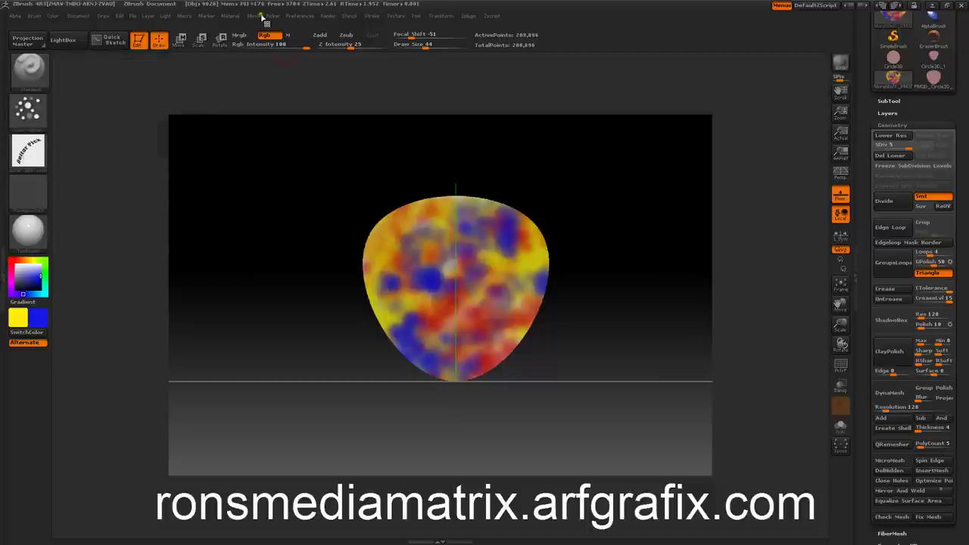
# - Convert the Guitar Pick alpha to a stencil, enable Interactive, and drag it onto the pick's centre
pyautogui.click(345, 16)
pyautogui.click(347, 17)
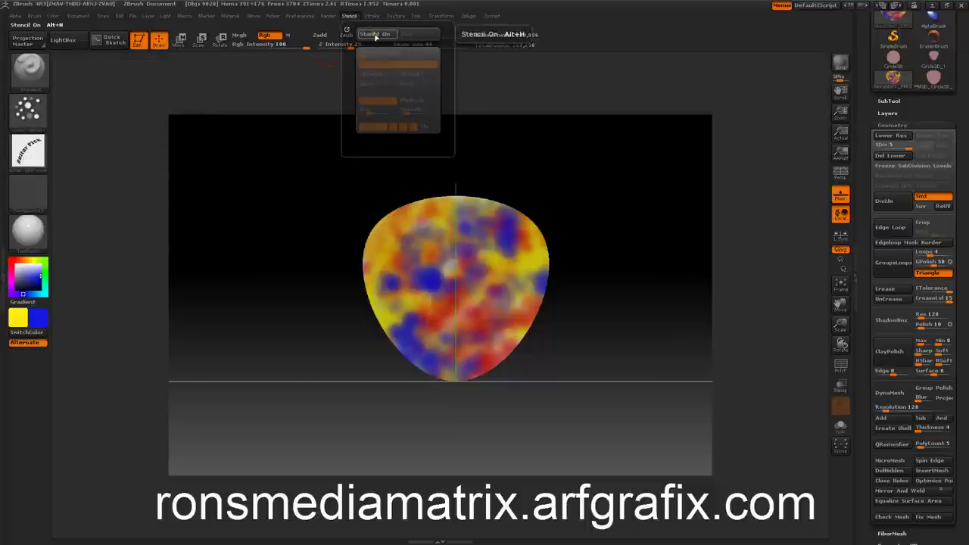
pyautogui.click(15, 16)
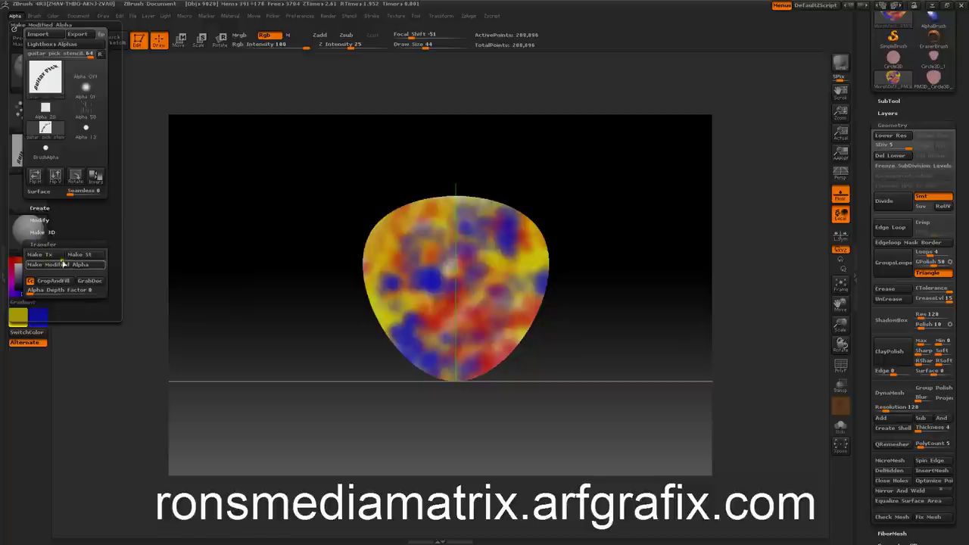
pyautogui.click(76, 255)
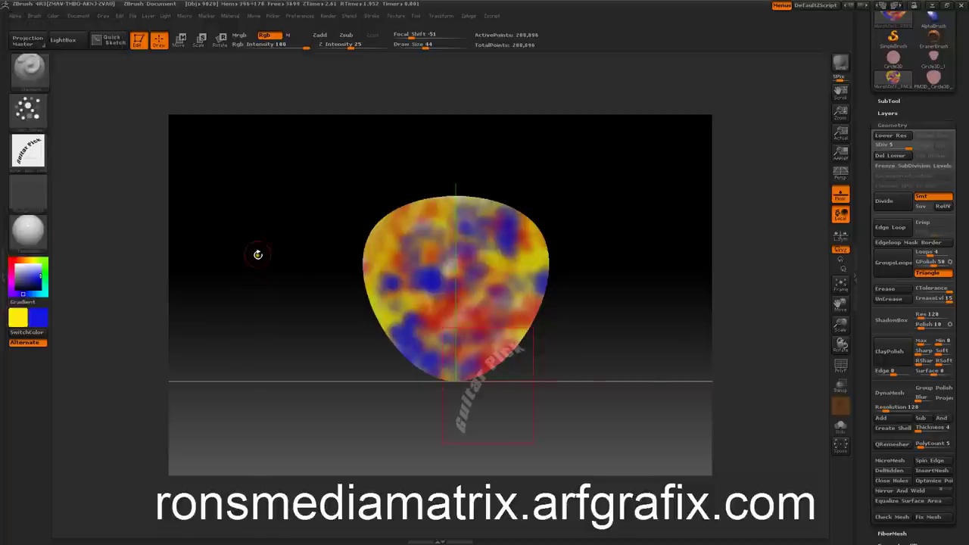
pyautogui.click(350, 16)
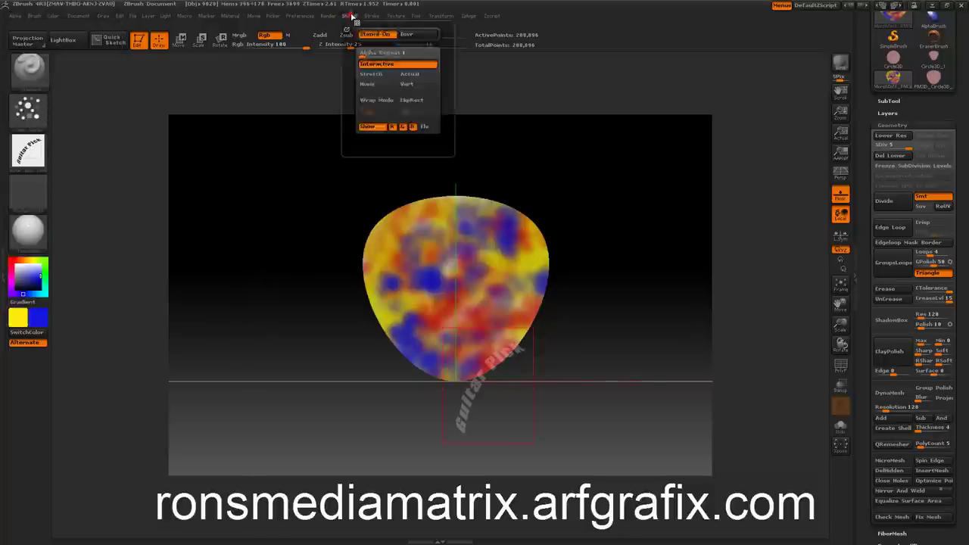
pyautogui.click(415, 64)
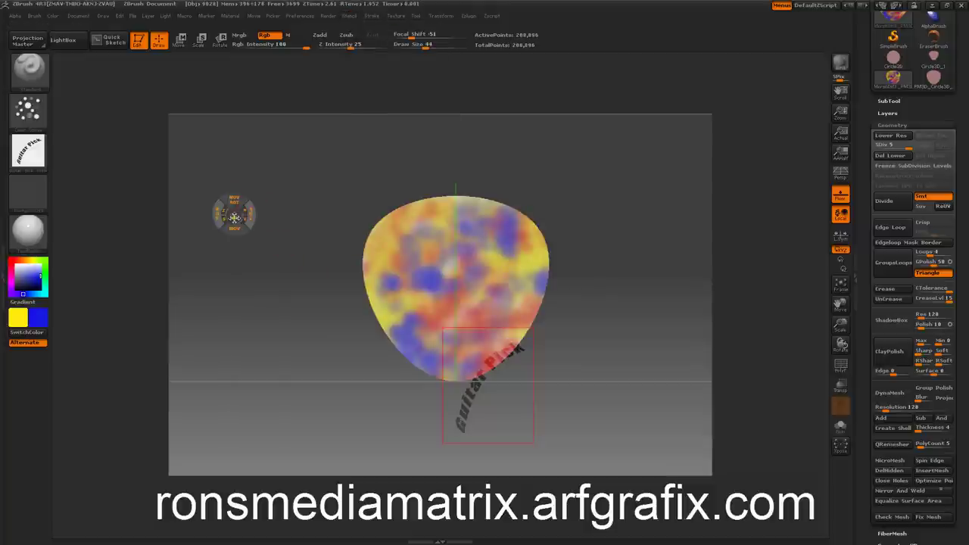
pyautogui.moveTo(234, 227); pyautogui.dragTo(209, 162)
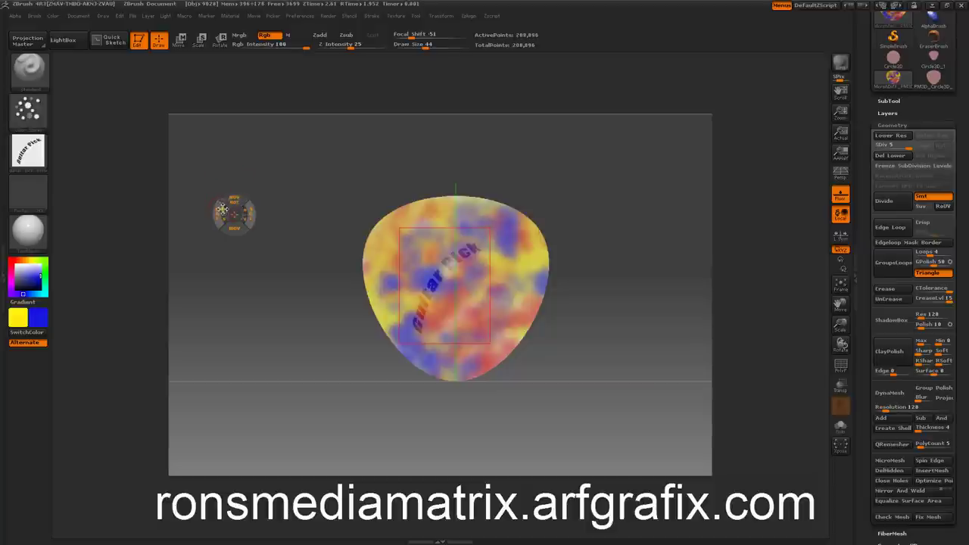
# - Rotate, raise and shift the stencil so the lettering arches across the pick's upper face
pyautogui.moveTo(222, 209); pyautogui.dragTo(374, 125)
pyautogui.moveTo(231, 236); pyautogui.dragTo(227, 147)
pyautogui.moveTo(238, 218); pyautogui.dragTo(166, 210)
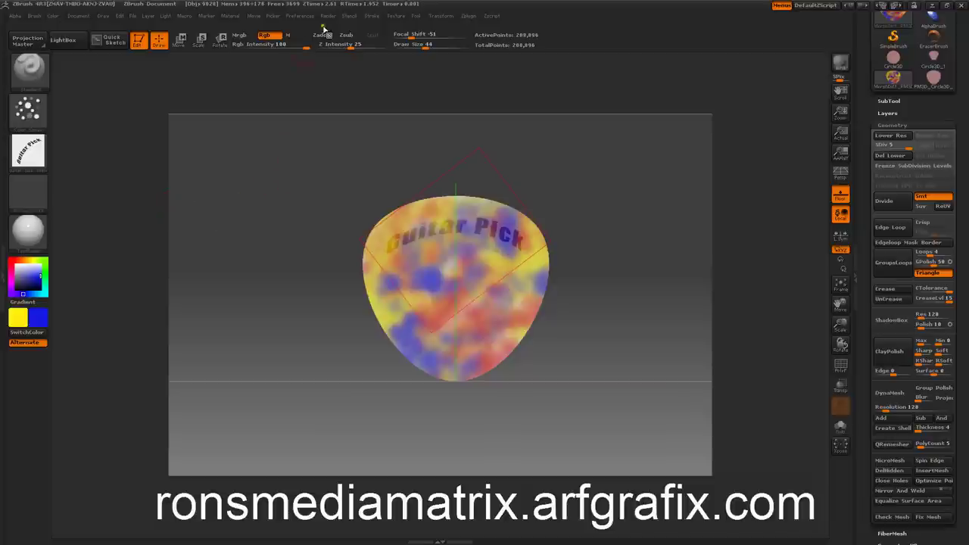
# - Make black the main paint colour using SwitchColor
pyautogui.click(349, 16)
pyautogui.click(19, 285)
pyautogui.click(26, 332)
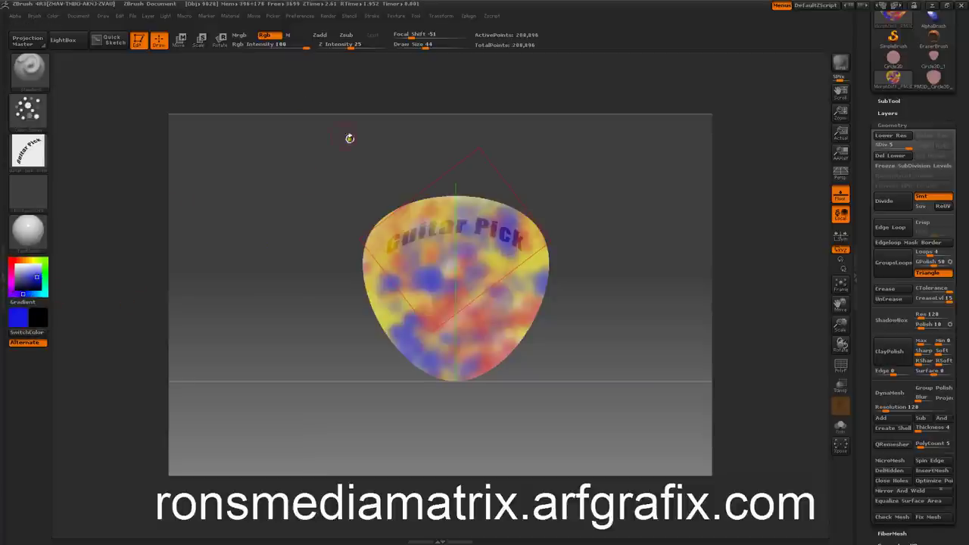
# - Use a FreeHand stroke with a solid round alpha to paint the stencil letters black
pyautogui.click(29, 112)
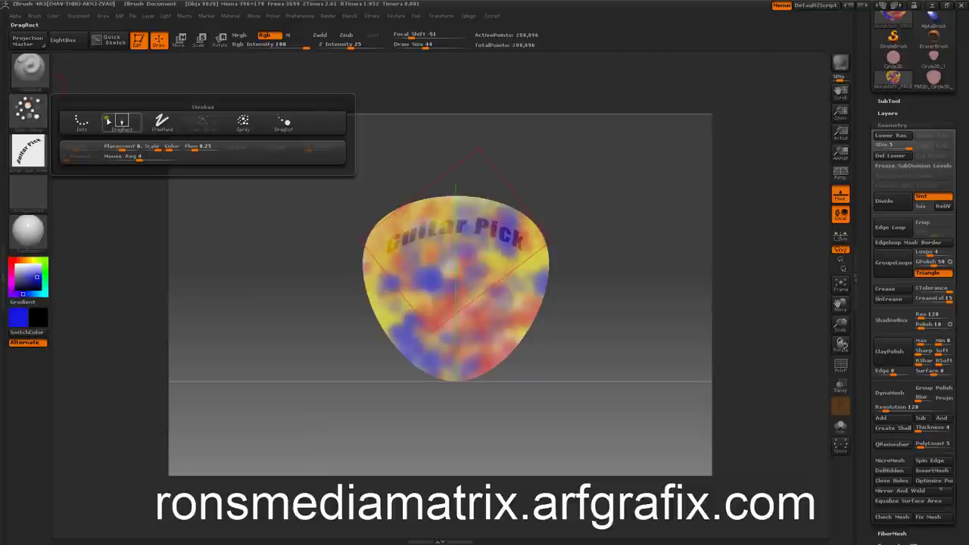
pyautogui.click(153, 120)
pyautogui.click(29, 151)
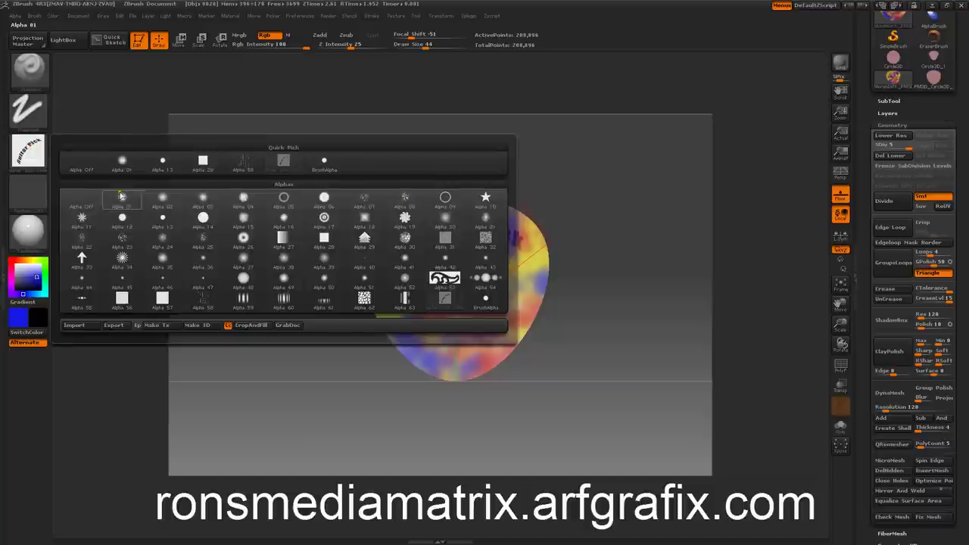
pyautogui.click(200, 217)
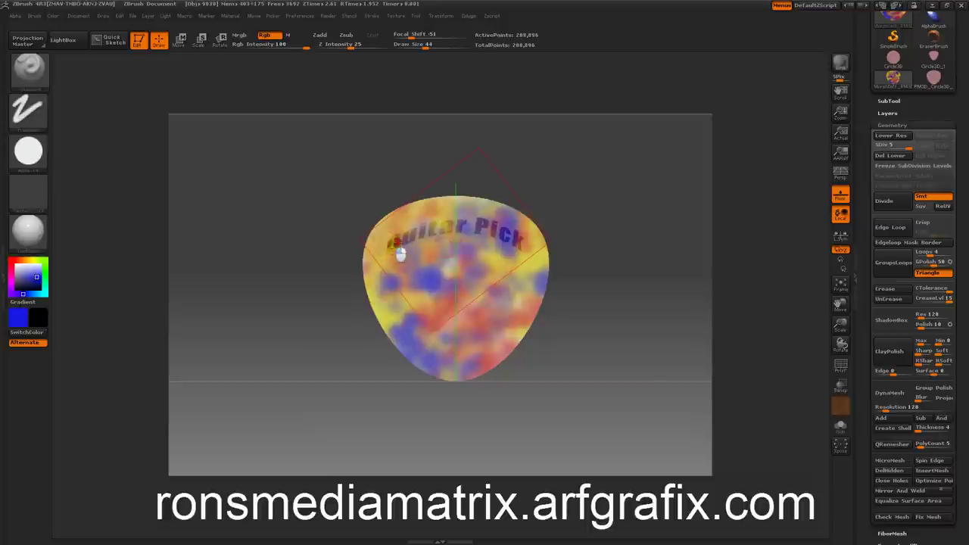
pyautogui.moveTo(409, 253)
pyautogui.mouseDown()
pyautogui.moveTo(441, 231)
pyautogui.moveTo(483, 240)
pyautogui.moveTo(472, 225)
pyautogui.moveTo(505, 252)
pyautogui.mouseUp()
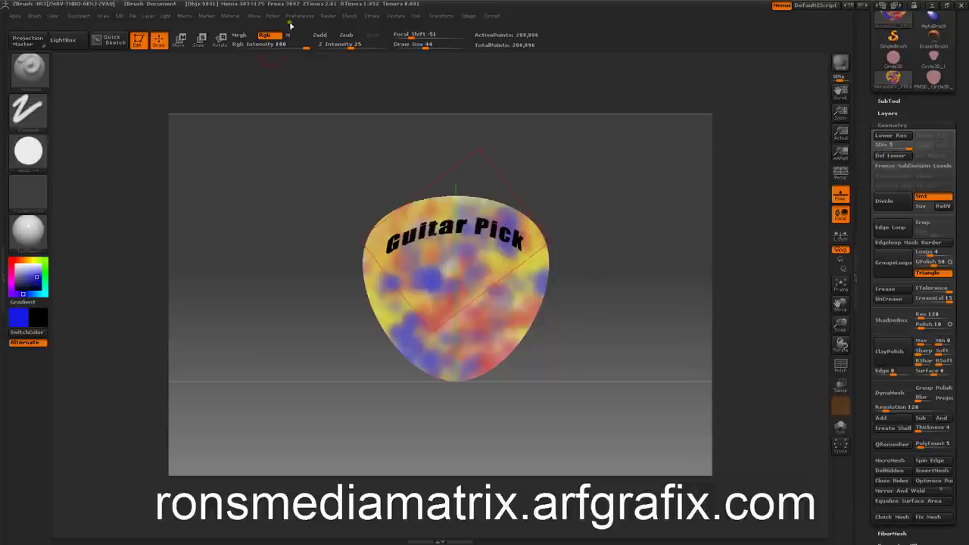
# - Undo the black Guitar Pick lettering with Ctrl+Z and turn the pick edge-on
pyautogui.click(346, 16)
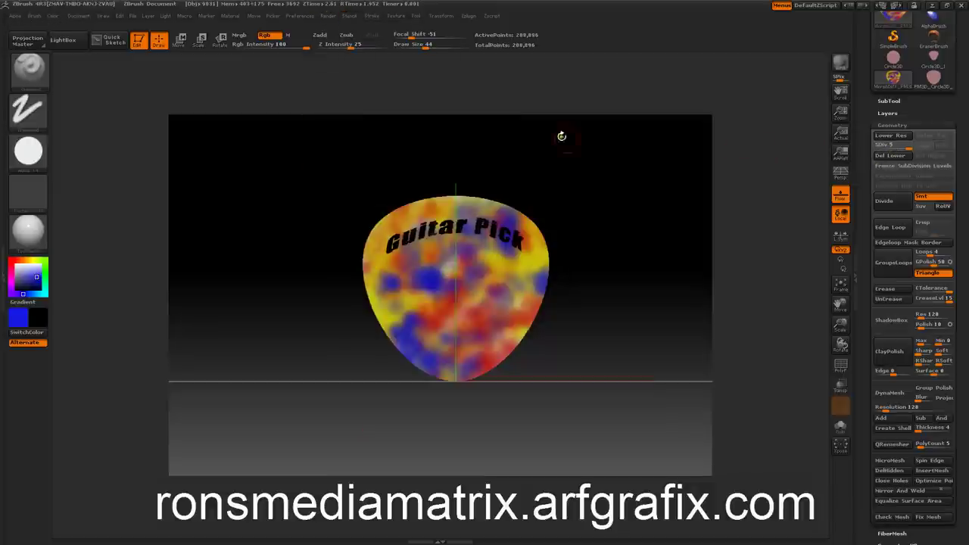
pyautogui.moveTo(563, 134); pyautogui.dragTo(587, 175)
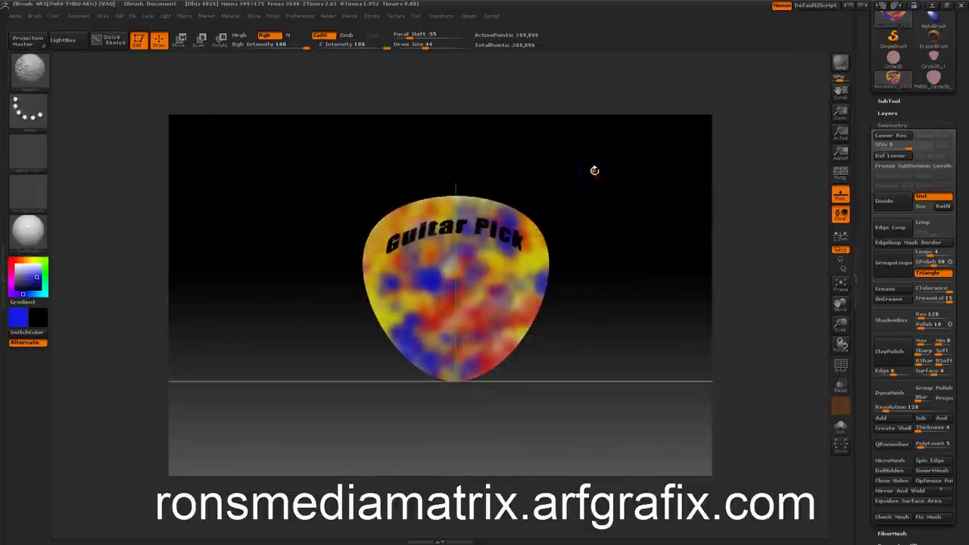
pyautogui.press('b')
pyautogui.press('p')
pyautogui.press('a')
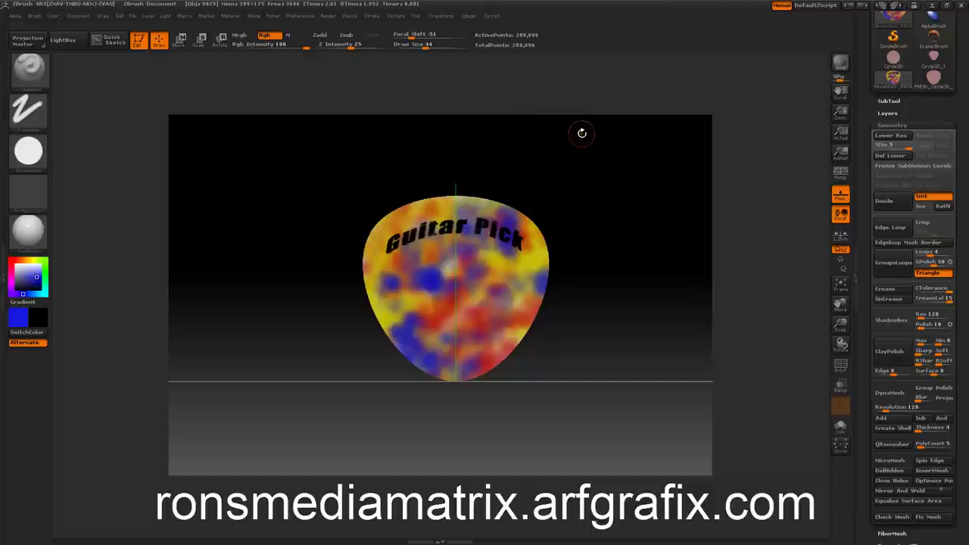
pyautogui.hotkey('ctrl', 'z')
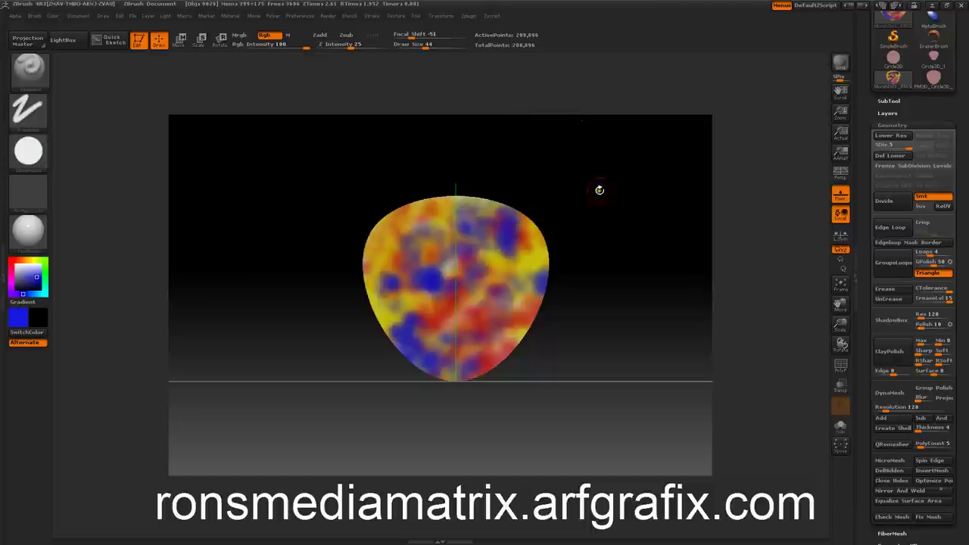
pyautogui.moveTo(601, 191); pyautogui.dragTo(543, 203)
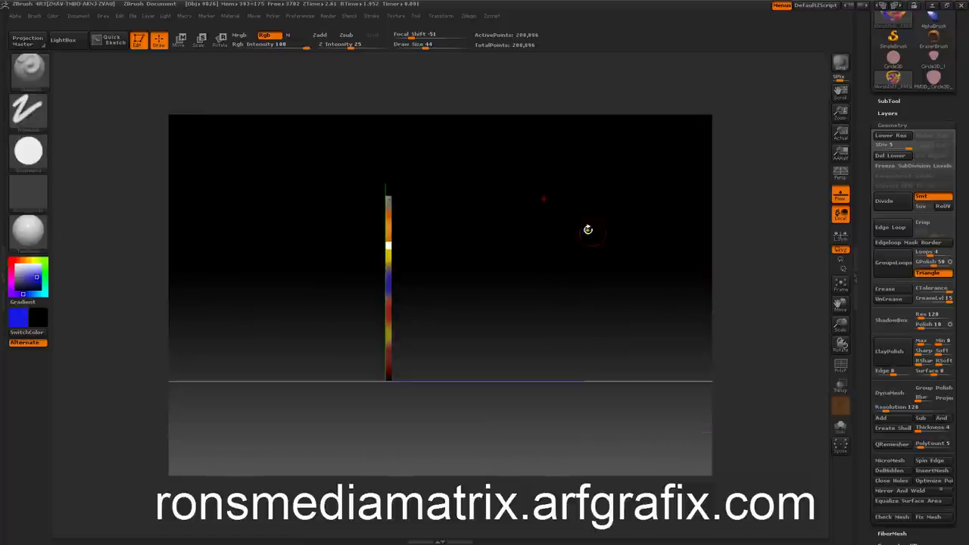
# - Turn on PolyF and rectangle-select one side of the edge-on pick, hiding the rest
pyautogui.click(841, 366)
pyautogui.moveTo(734, 299); pyautogui.dragTo(593, 268)
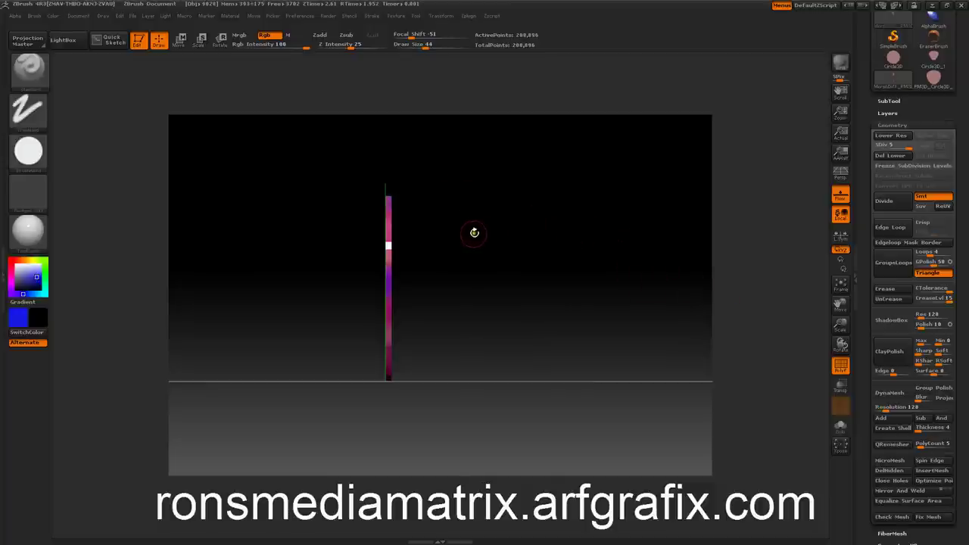
pyautogui.keyDown('alt'); pyautogui.moveTo(472, 235); pyautogui.dragTo(545, 259); pyautogui.keyUp('alt')
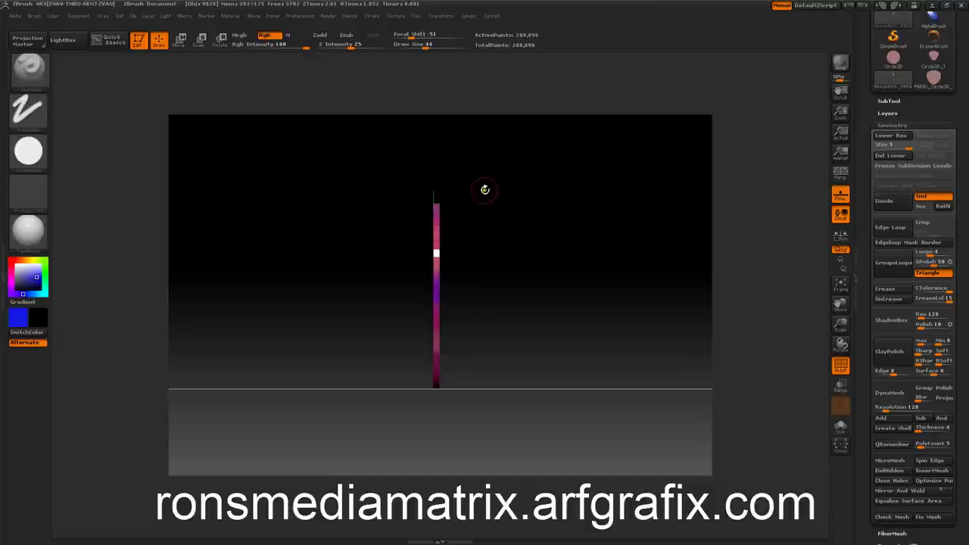
pyautogui.hotkey('ctrl', 'shift')
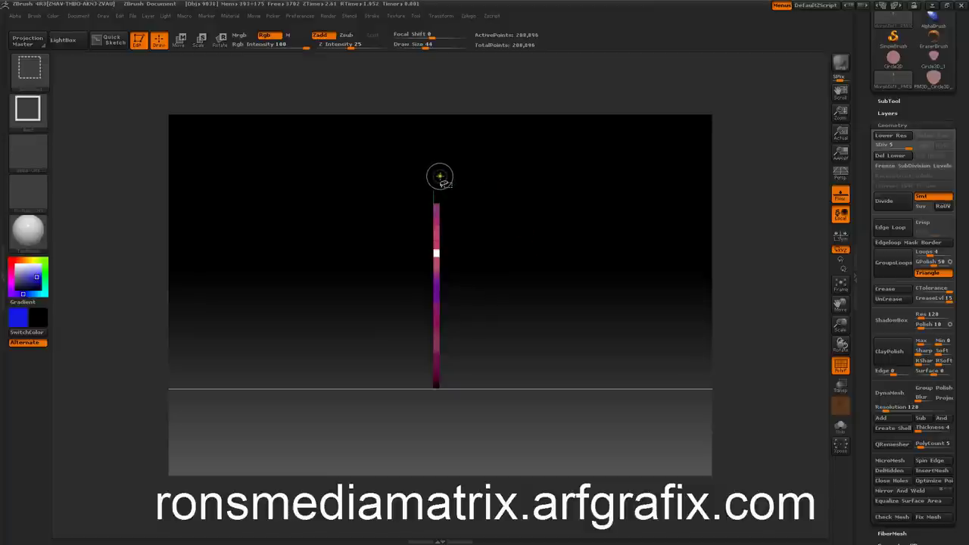
pyautogui.moveTo(437, 171)
pyautogui.keyDown('ctrl'); pyautogui.keyDown('shift'); pyautogui.mouseDown()
pyautogui.moveTo(465, 419)
pyautogui.moveTo(578, 340)
pyautogui.moveTo(551, 344)
pyautogui.moveTo(579, 346)
pyautogui.moveTo(533, 330)
pyautogui.mouseUp(); pyautogui.keyUp('shift'); pyautogui.keyUp('ctrl')
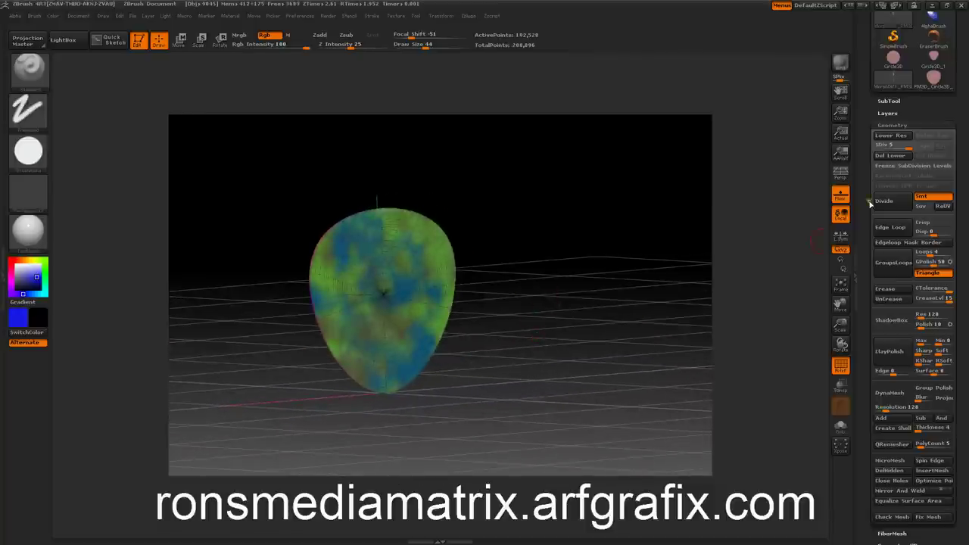
# - Make the visible polygons one polygroup with Group Visible and face the pick forward
pyautogui.click(882, 123)
pyautogui.moveTo(877, 241); pyautogui.dragTo(874, 212)
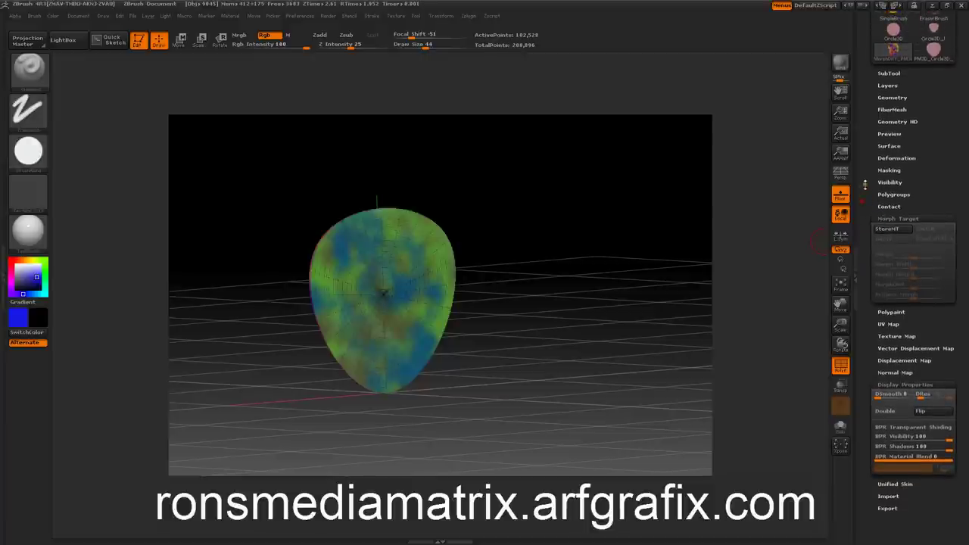
pyautogui.click(882, 195)
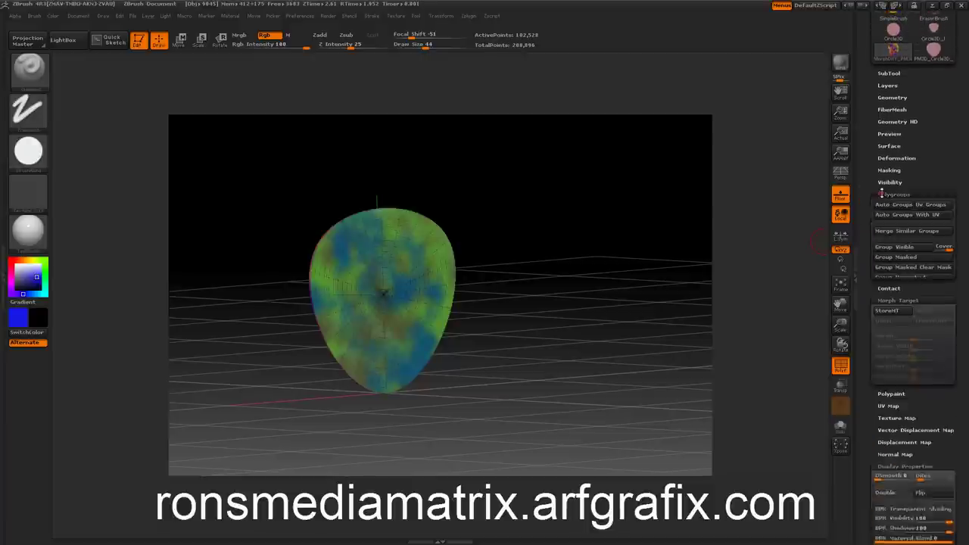
pyautogui.click(894, 246)
pyautogui.moveTo(663, 221); pyautogui.dragTo(662, 251)
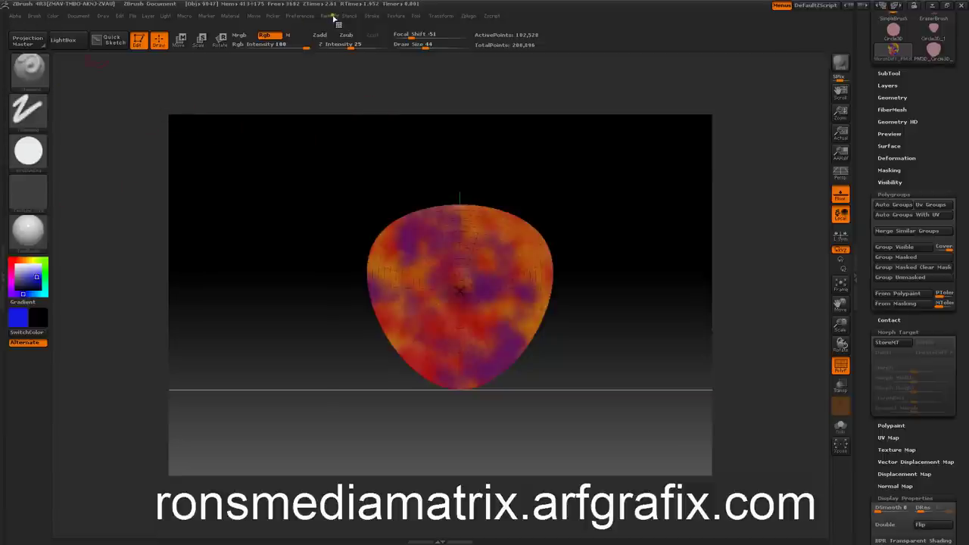
# - Turn on Stencil On and frame the pick to fill the canvas
pyautogui.click(351, 17)
pyautogui.click(371, 36)
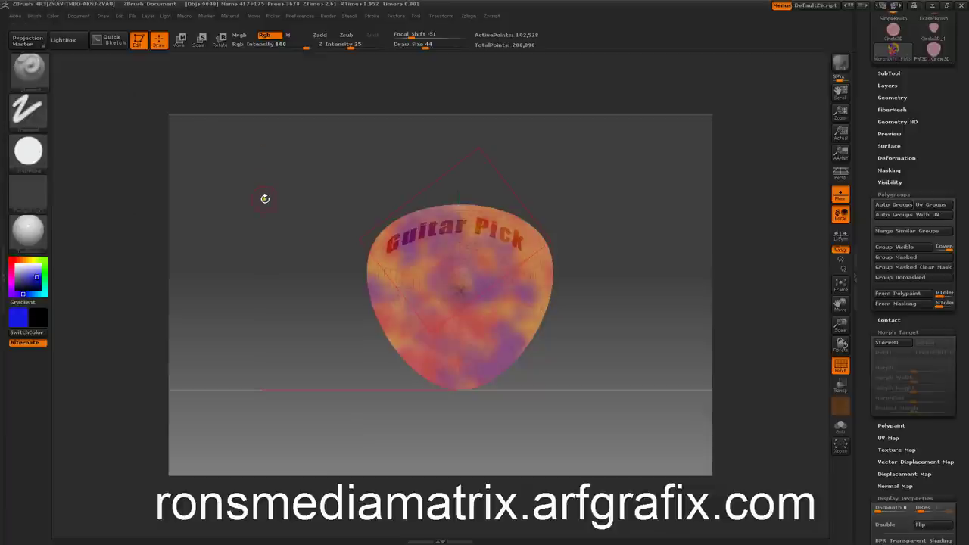
pyautogui.moveTo(260, 221); pyautogui.dragTo(282, 217)
pyautogui.press('f')
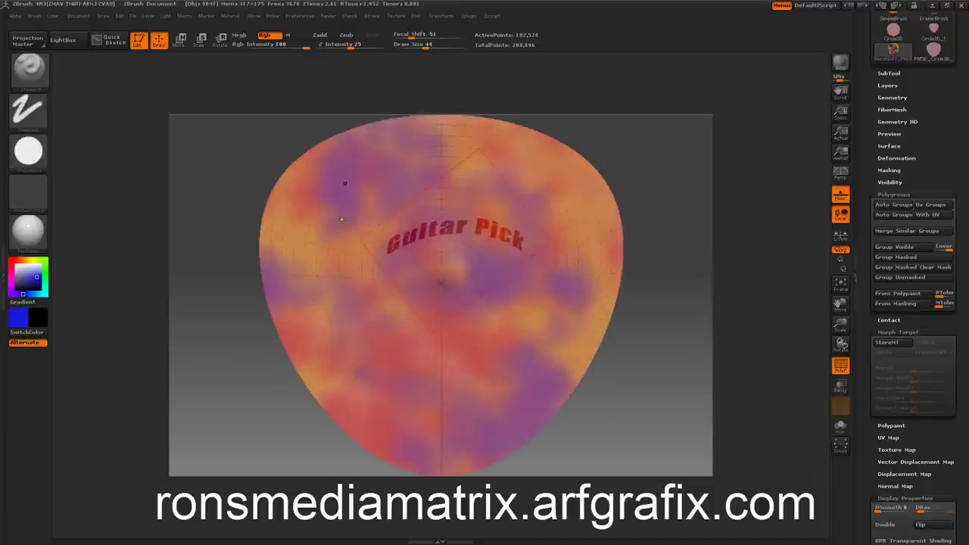
# - Arc the Guitar Pick stencil along the pick's top edge and raise Z Intensity from 25 to 100
pyautogui.moveTo(298, 215); pyautogui.dragTo(269, 199)
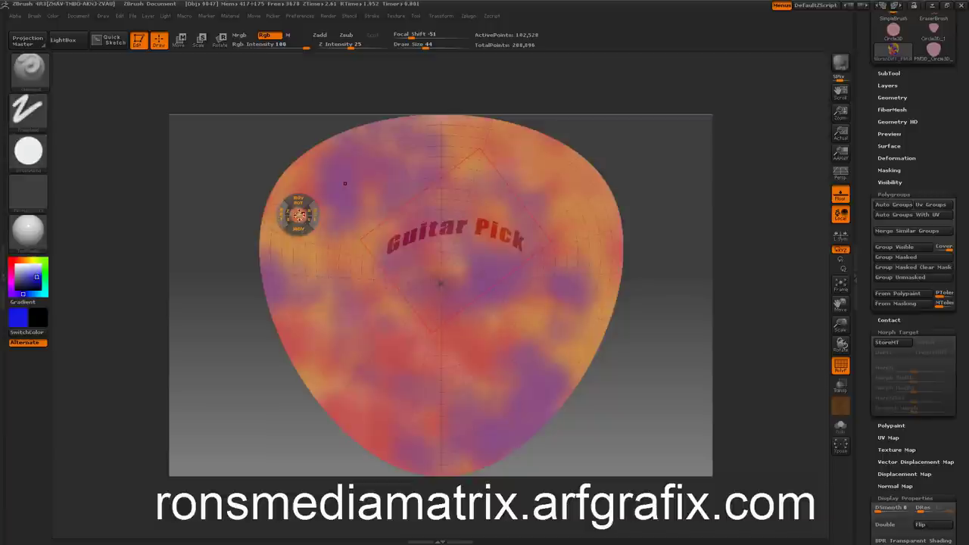
pyautogui.moveTo(325, 216); pyautogui.dragTo(164, 165)
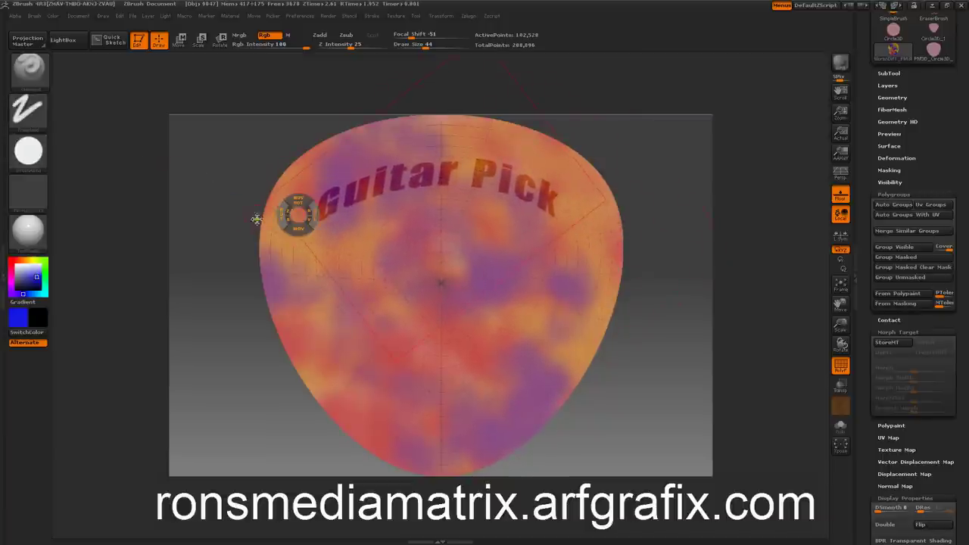
pyautogui.moveTo(286, 210); pyautogui.dragTo(305, 226)
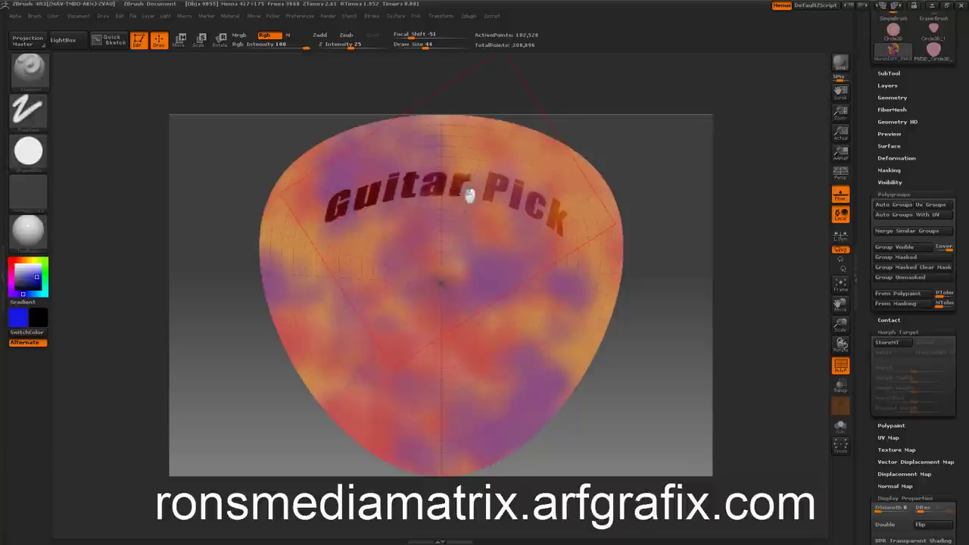
pyautogui.moveTo(333, 44); pyautogui.dragTo(410, 59)
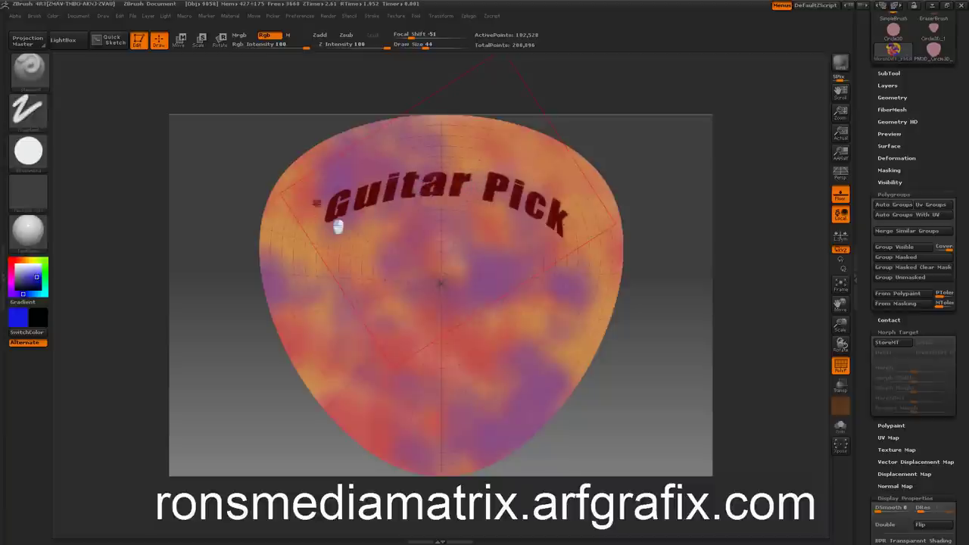
# - Turn the stencil off and enable Double display so the pick renders two-sided
pyautogui.click(347, 16)
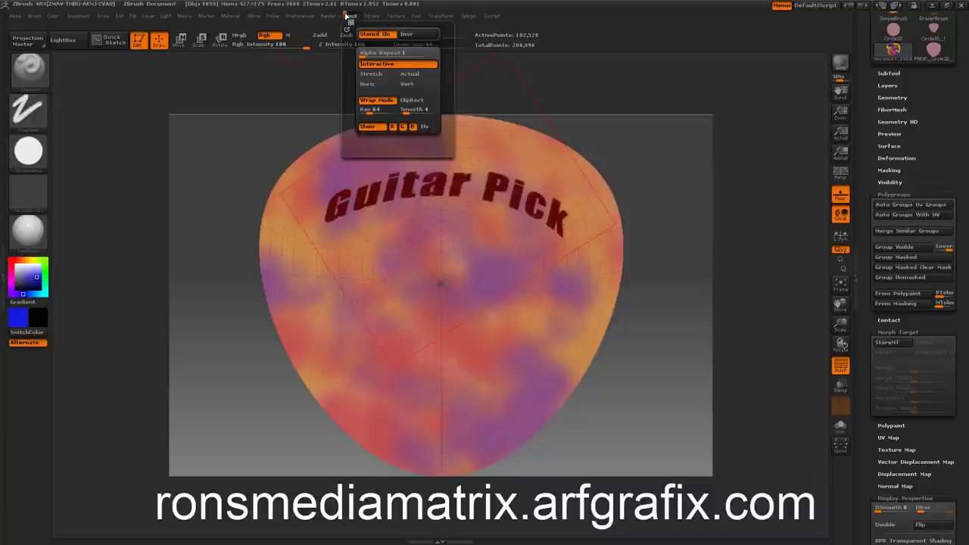
pyautogui.click(368, 35)
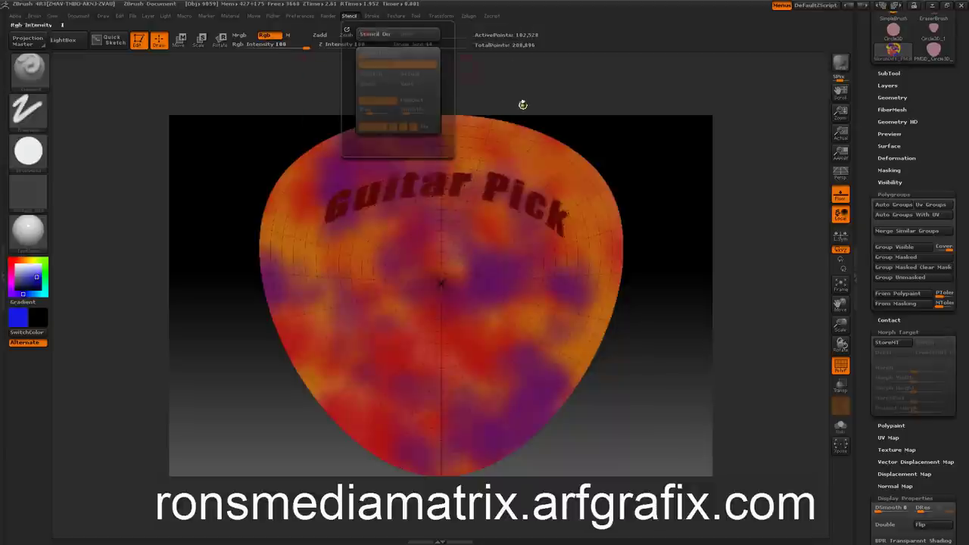
pyautogui.moveTo(212, 171); pyautogui.dragTo(267, 190)
pyautogui.moveTo(877, 485); pyautogui.dragTo(875, 331)
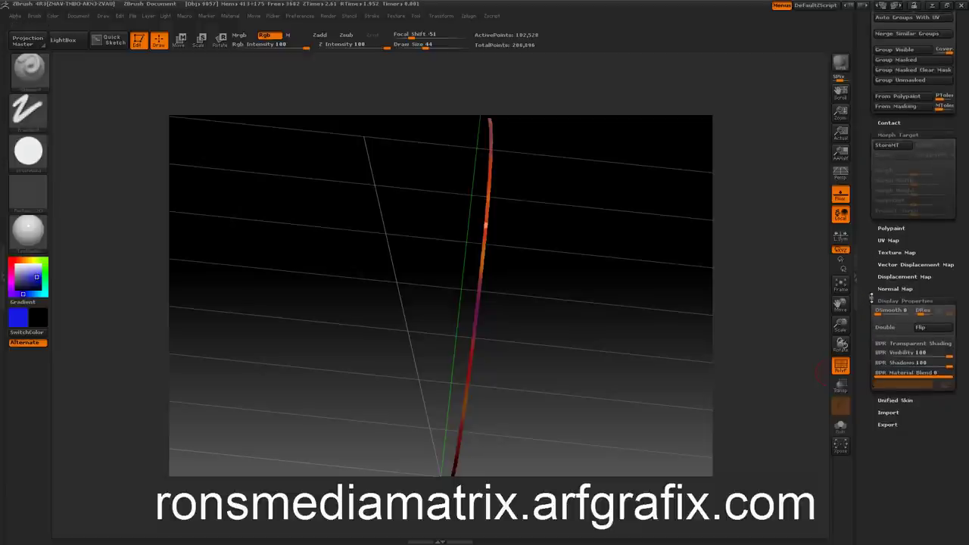
pyautogui.click(882, 330)
# - Turn off PolyF, unhide the whole pick, and zoom out to view it
pyautogui.moveTo(671, 281)
pyautogui.mouseDown()
pyautogui.moveTo(595, 286)
pyautogui.moveTo(641, 281)
pyautogui.moveTo(608, 284)
pyautogui.moveTo(634, 283)
pyautogui.moveTo(628, 290)
pyautogui.moveTo(640, 289)
pyautogui.moveTo(609, 284)
pyautogui.moveTo(659, 301)
pyautogui.mouseUp()
pyautogui.click(841, 365)
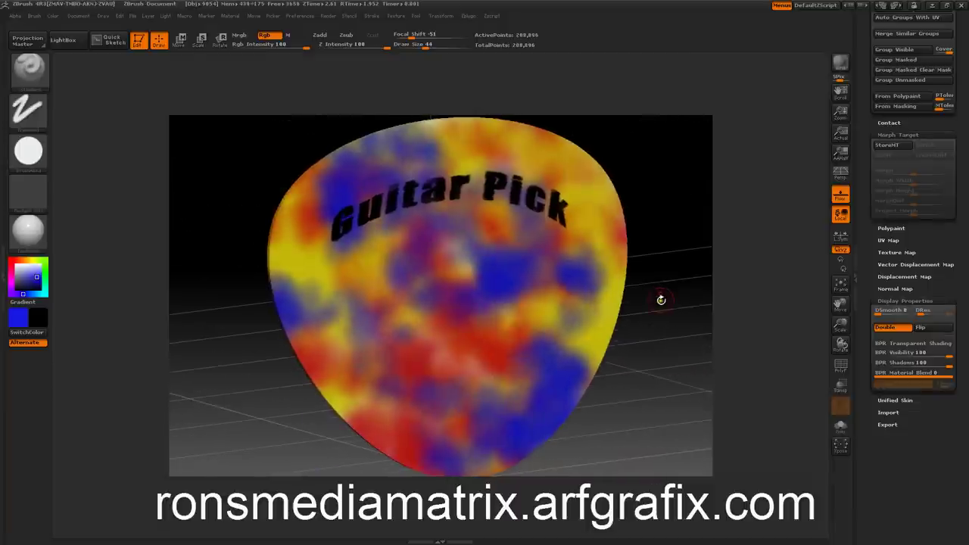
pyautogui.hotkey('ctrl', 'shift')
pyautogui.moveTo(665, 309); pyautogui.dragTo(639, 287)
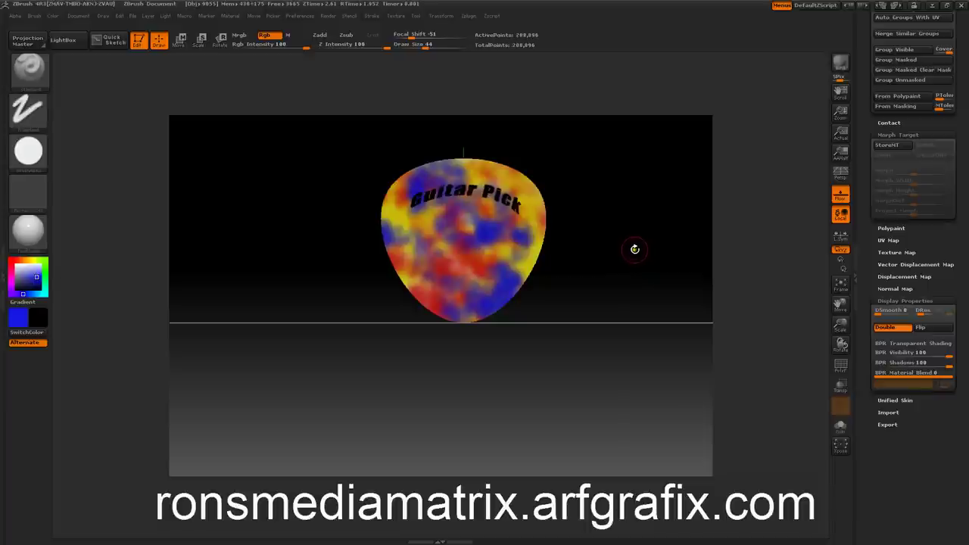
# - Move the pick lower in the canvas, enable perspective view and hide the floor grid
pyautogui.keyDown('alt'); pyautogui.moveTo(638, 250); pyautogui.dragTo(672, 145); pyautogui.keyUp('alt')
pyautogui.click(840, 173)
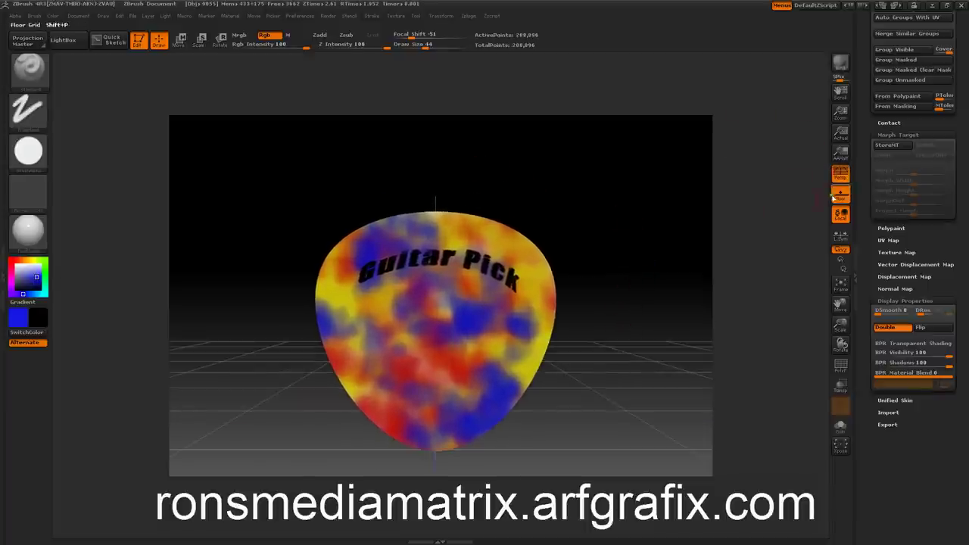
pyautogui.click(836, 198)
pyautogui.moveTo(679, 259)
pyautogui.mouseDown()
pyautogui.moveTo(688, 238)
pyautogui.moveTo(663, 299)
pyautogui.moveTo(674, 258)
pyautogui.moveTo(674, 274)
pyautogui.mouseUp()
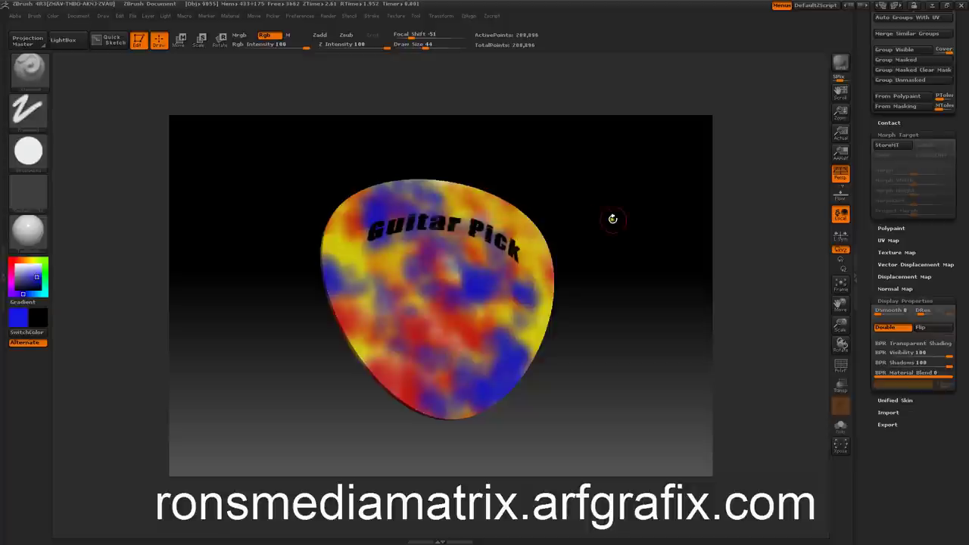
pyautogui.scroll(5, 867, 228)
pyautogui.scroll(2, 858, 227)
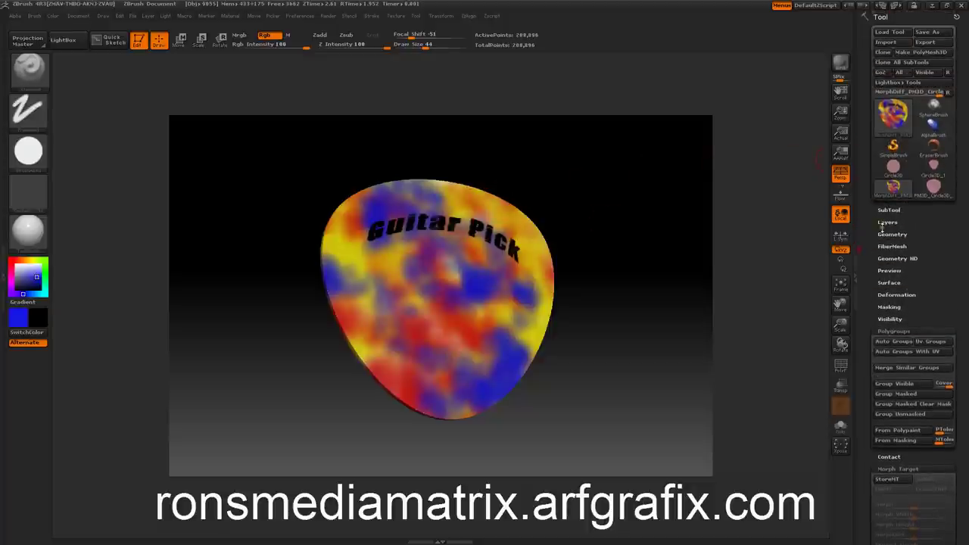
# - Tilt the pick slightly and BPR-render it, showing the black 'Guitar Pick' lettering
pyautogui.click(886, 234)
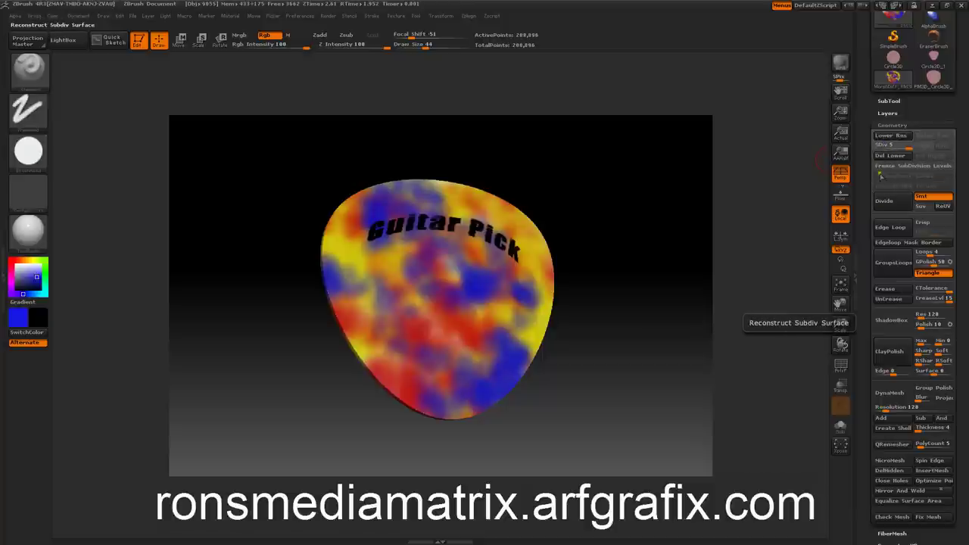
pyautogui.moveTo(644, 225)
pyautogui.mouseDown()
pyautogui.moveTo(625, 231)
pyautogui.moveTo(648, 238)
pyautogui.moveTo(649, 258)
pyautogui.moveTo(640, 223)
pyautogui.moveTo(659, 222)
pyautogui.moveTo(649, 225)
pyautogui.moveTo(652, 213)
pyautogui.mouseUp()
pyautogui.click(841, 64)
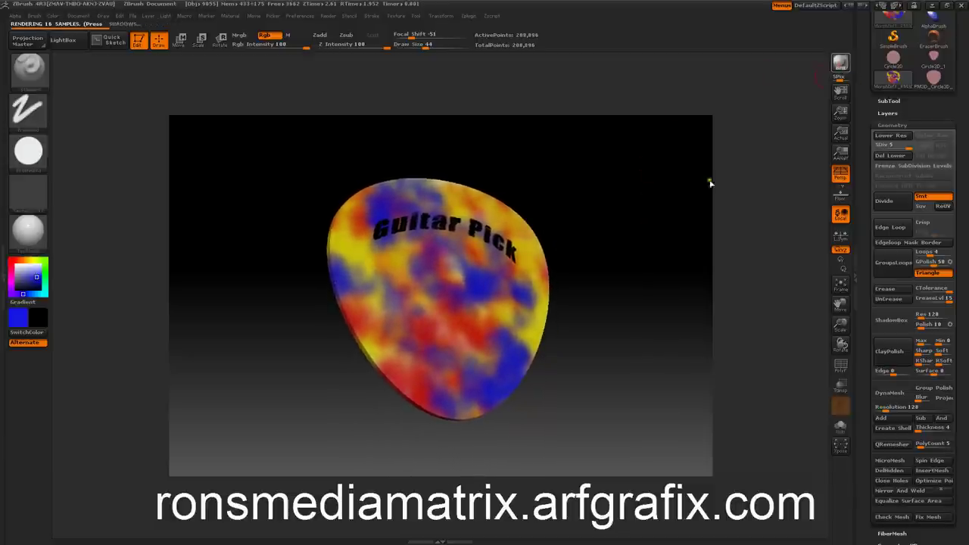
pyautogui.click(640, 228)
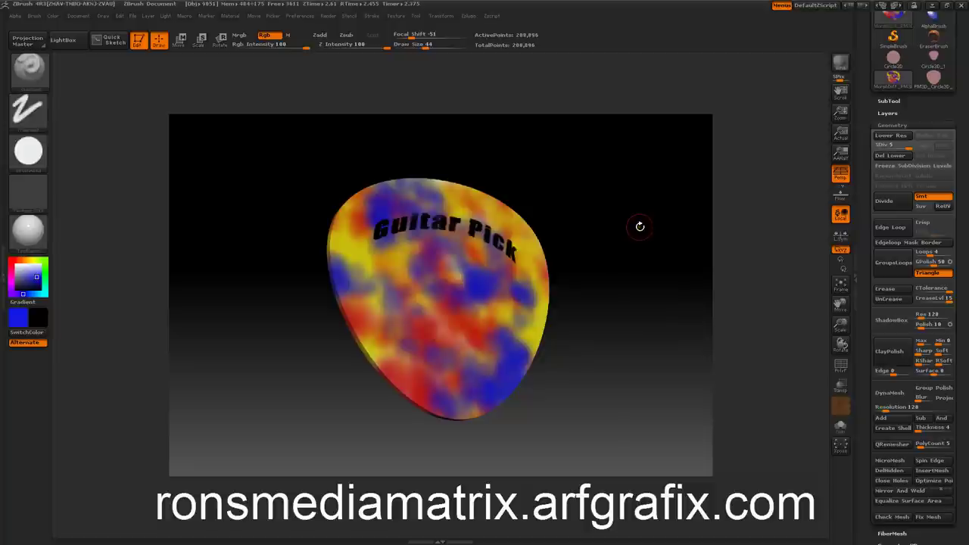